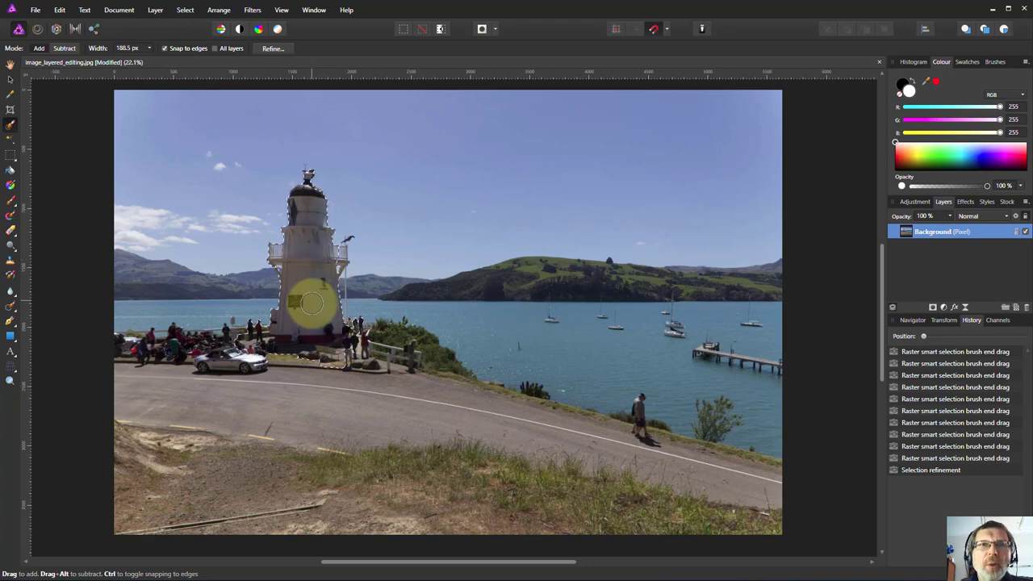
Brush-select the lighthouse from its base up the tower, then open Refine Selection
mouse_move(307, 298)
left_mouse_down()
mouse_move(361, 348)
mouse_move(366, 321)
mouse_move(365, 364)
mouse_move(246, 353)
mouse_move(253, 324)
mouse_move(296, 320)
mouse_move(278, 324)
mouse_move(294, 279)
mouse_move(331, 260)
left_mouse_up()
left_click(253, 323)
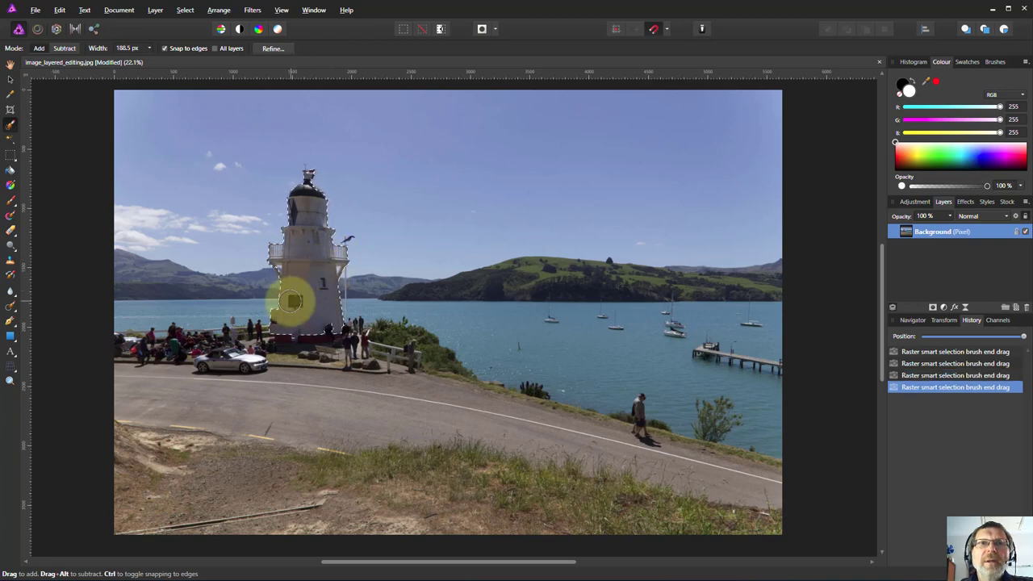
mouse_move(292, 301)
left_mouse_down()
mouse_move(299, 216)
mouse_move(332, 289)
mouse_move(307, 247)
mouse_move(306, 175)
mouse_move(312, 237)
left_mouse_up()
left_click(275, 50)
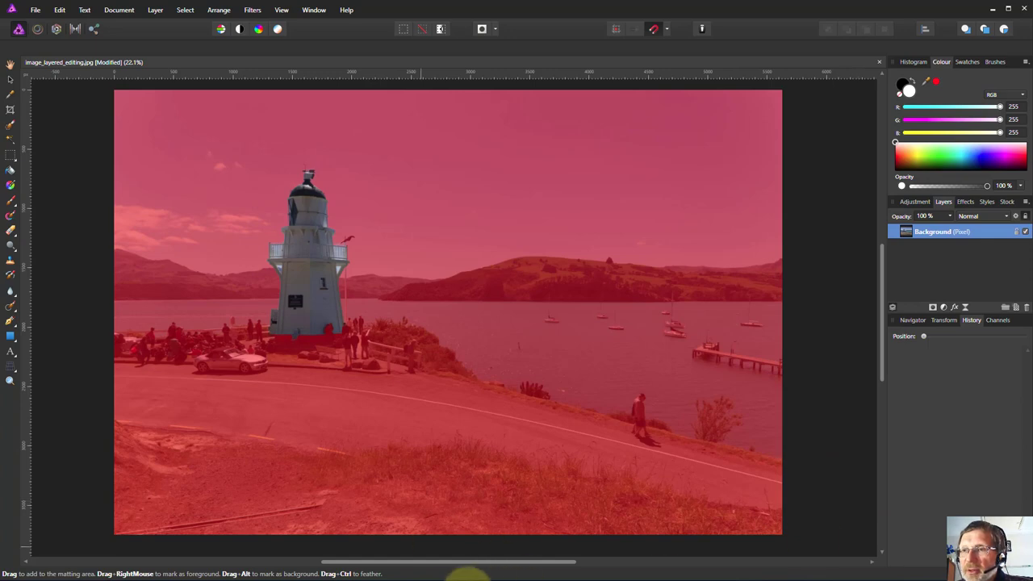
Matte the balcony railings and apply the refinement with Output as Selection
mouse_move(461, 572)
left_mouse_down()
mouse_move(150, 272)
mouse_move(513, 197)
mouse_move(620, 139)
left_mouse_up()
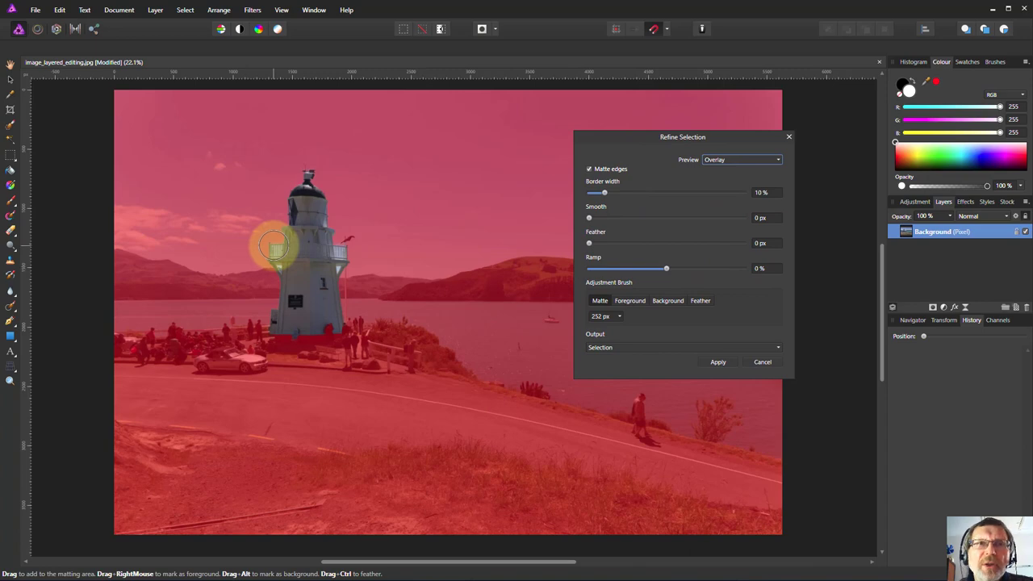
mouse_move(273, 246)
left_mouse_down()
mouse_move(272, 267)
mouse_move(327, 249)
mouse_move(344, 266)
mouse_move(352, 240)
left_mouse_up()
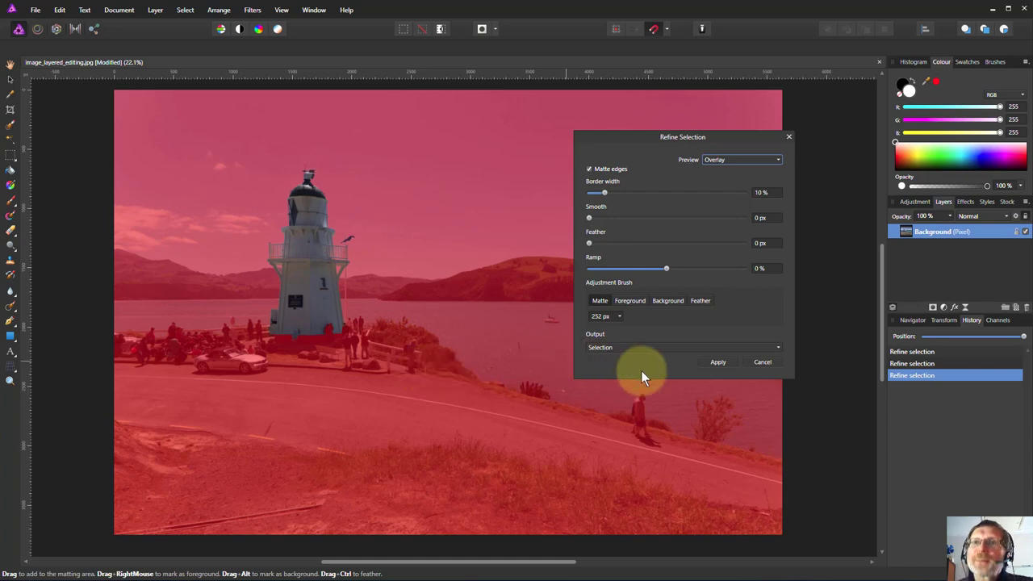
left_click(720, 362)
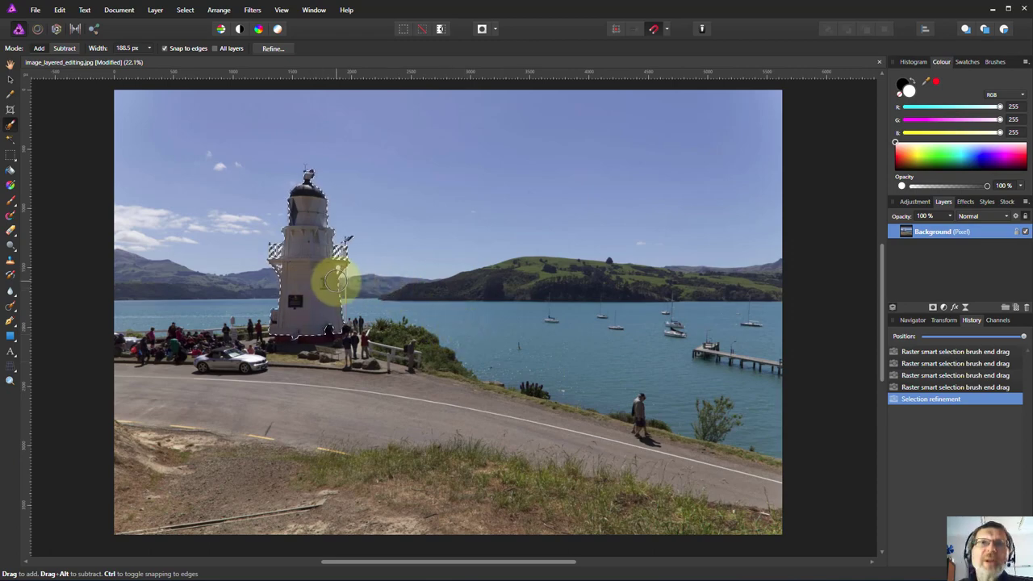
Zoom in and subtract the stray selection edge along the flagpole
scroll(336, 282, "up", 5)
scroll(336, 281, "up", 2)
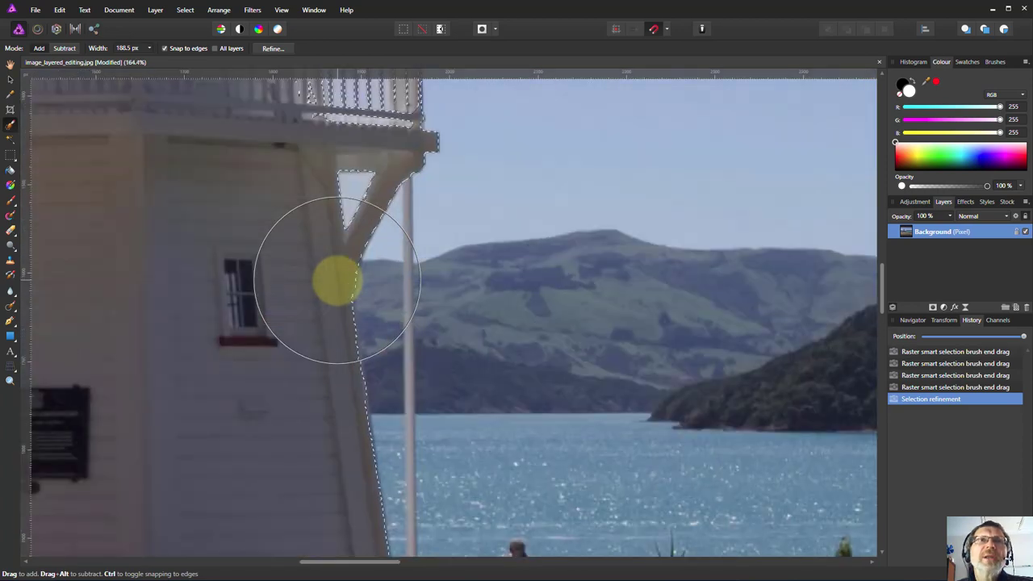
scroll(331, 283, "down", 1)
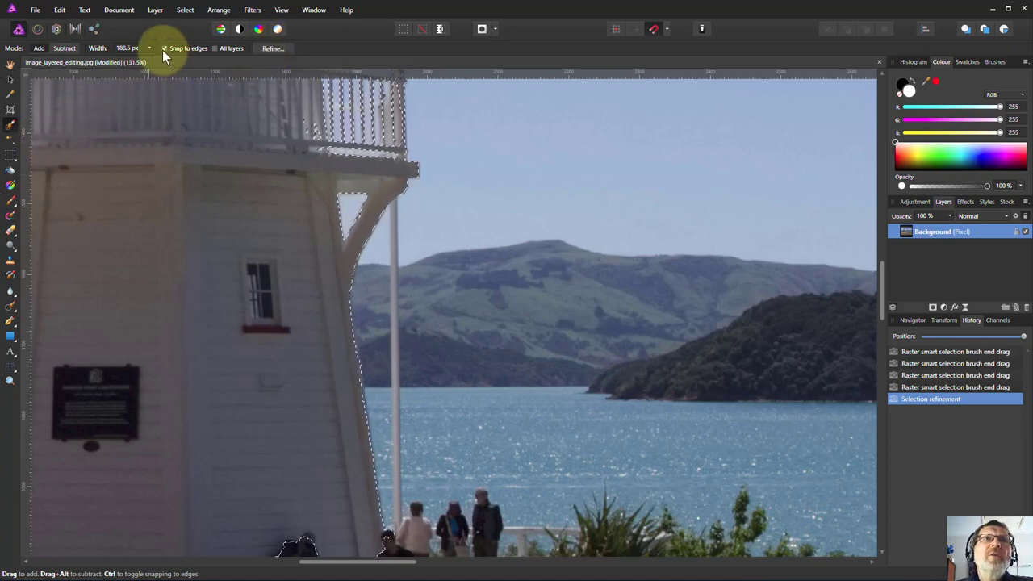
key("alt")
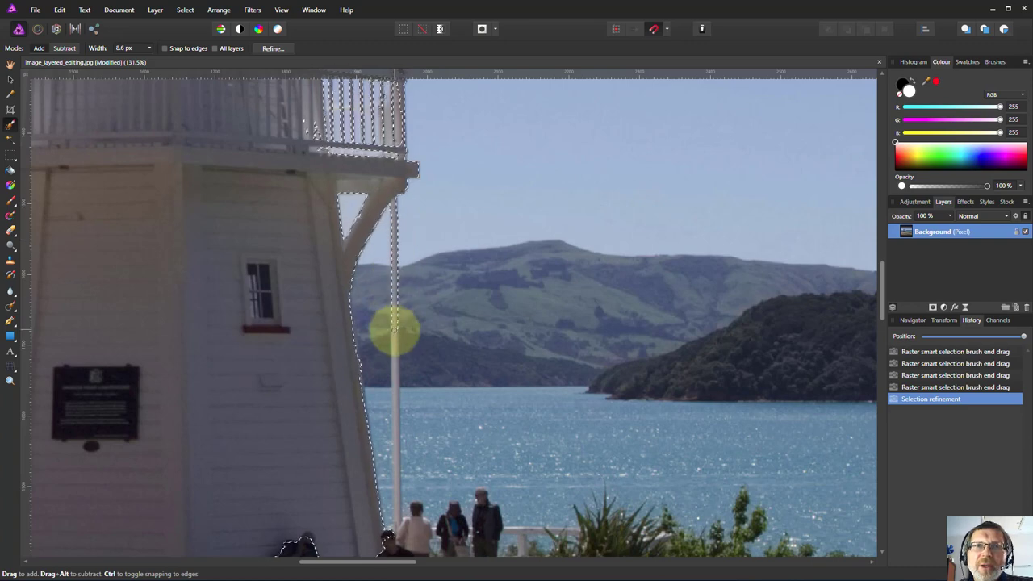
left_click(394, 329)
scroll(394, 323, "down", 3)
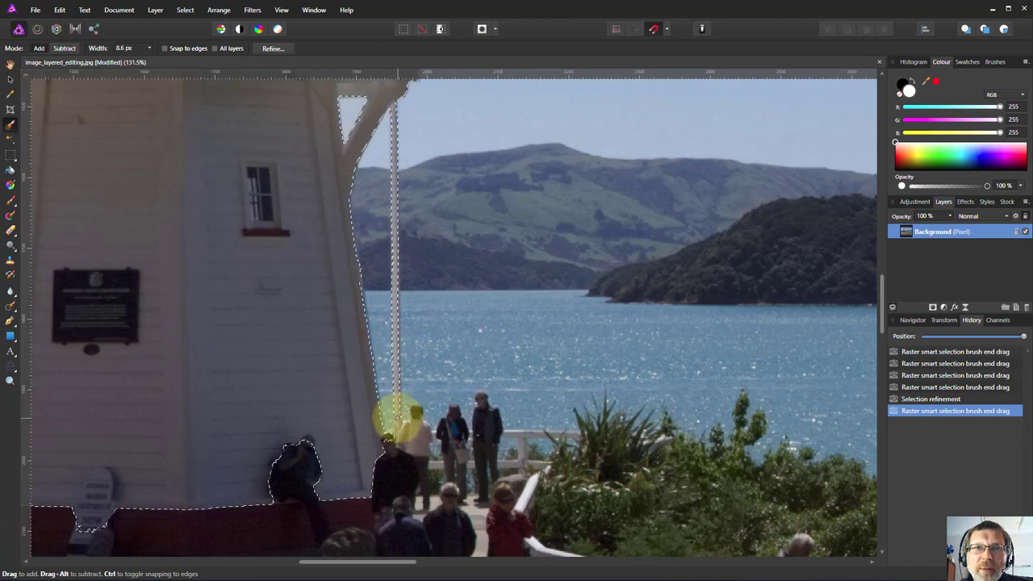
Trim the selection around the people, the seated person's head and the sign, then fit the photo
left_click_drag(396, 417, 423, 415)
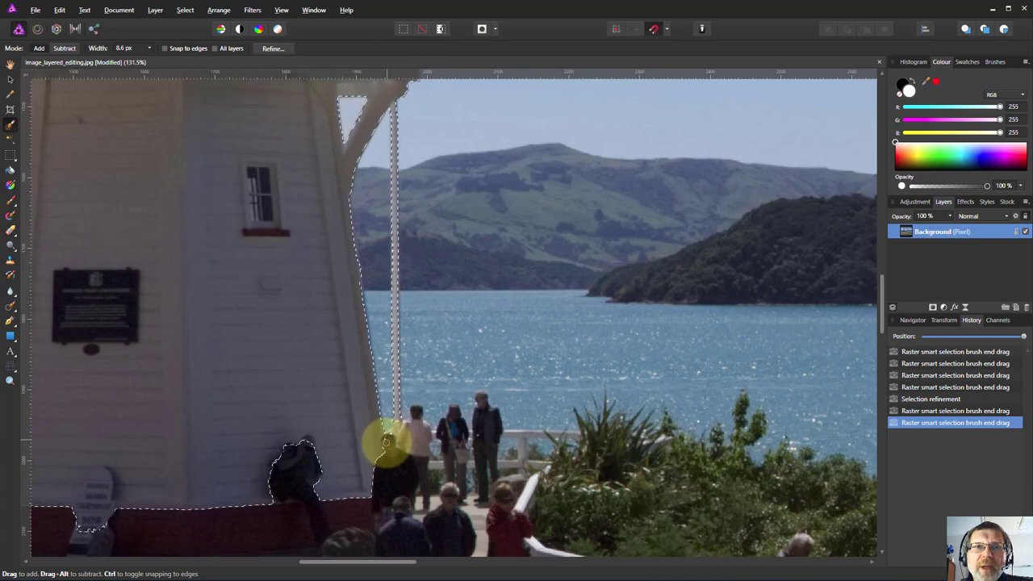
left_click_drag(389, 434, 384, 440)
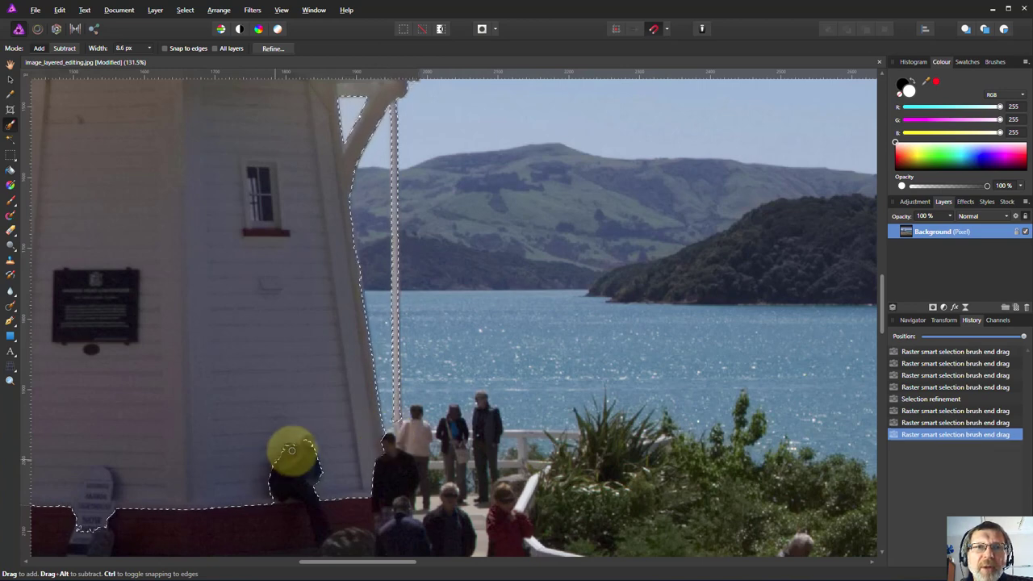
mouse_move(305, 442)
left_mouse_down()
mouse_move(276, 488)
mouse_move(285, 517)
left_mouse_up()
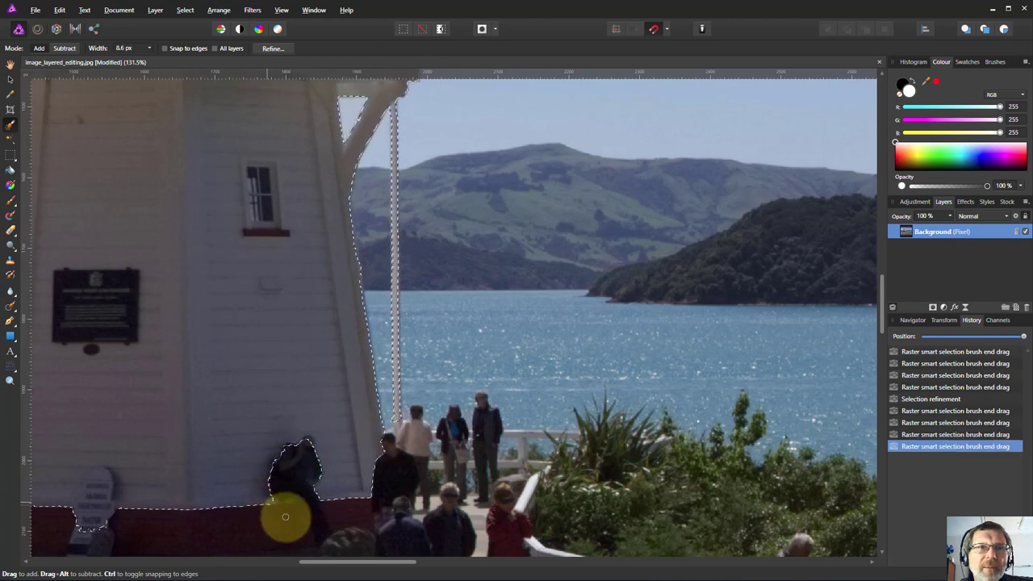
left_click_drag(376, 563, 317, 567)
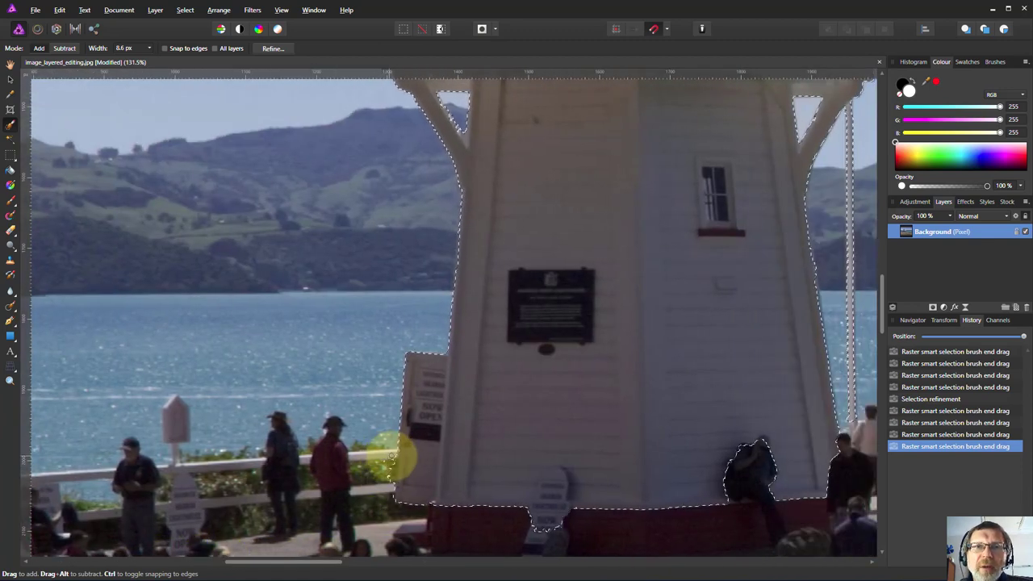
mouse_move(390, 486)
left_mouse_down()
mouse_move(385, 453)
mouse_move(403, 473)
left_mouse_up()
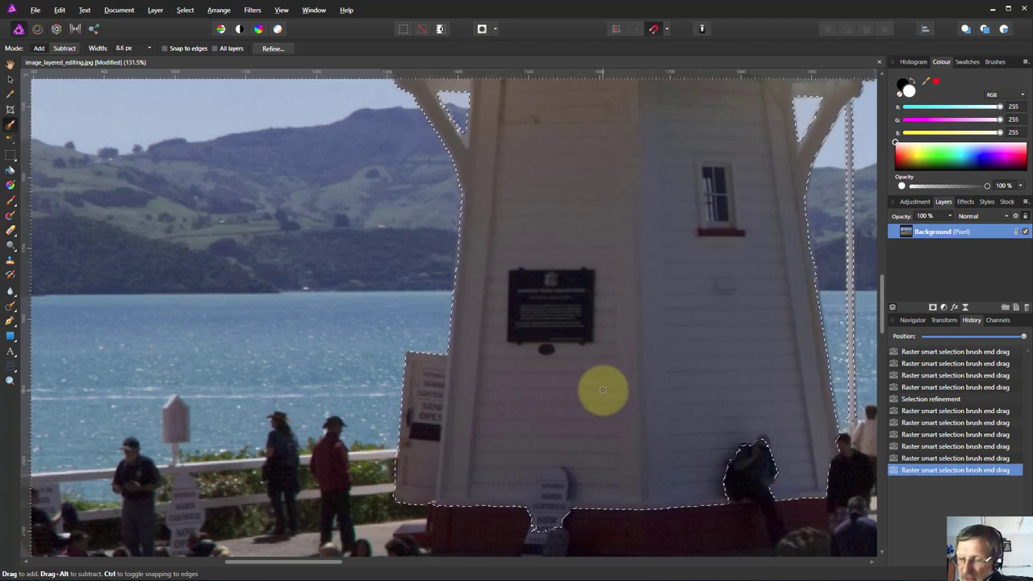
key("ctrl+0")
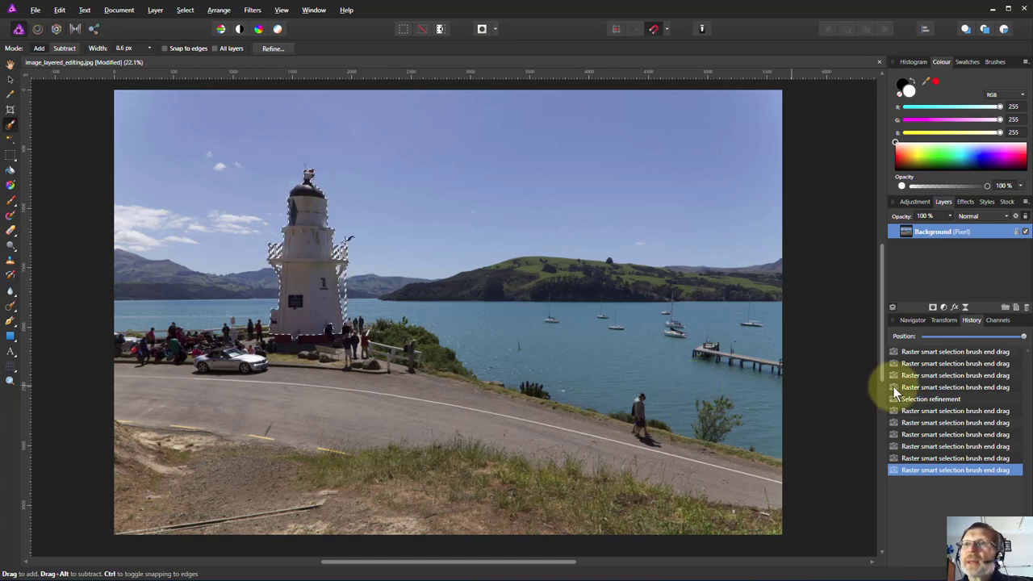
Create a spare channel from the Pixel Selection in Channels and rename it 'lighthouse'
left_click(998, 321)
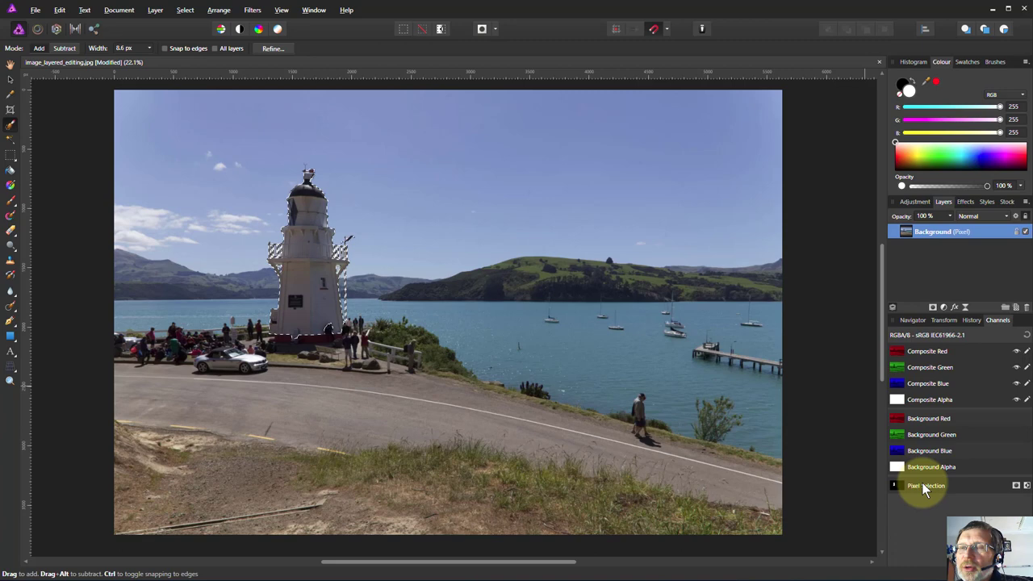
right_click(895, 485)
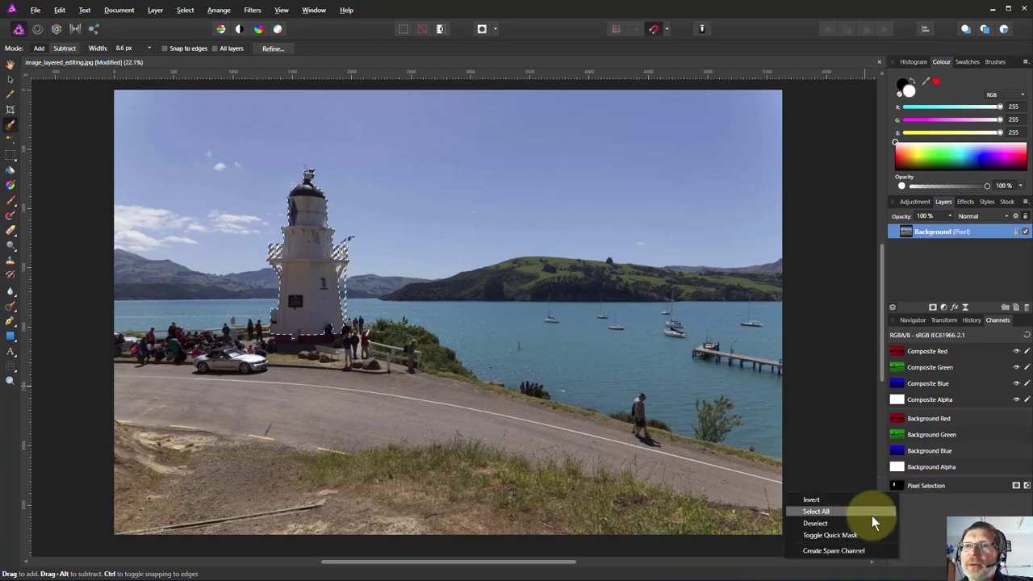
left_click(850, 551)
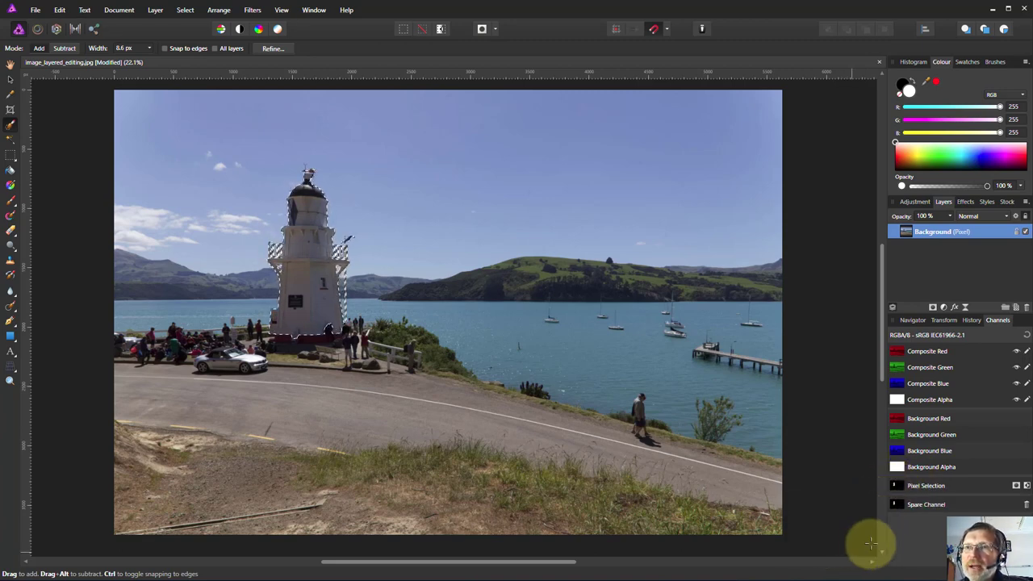
right_click(925, 504)
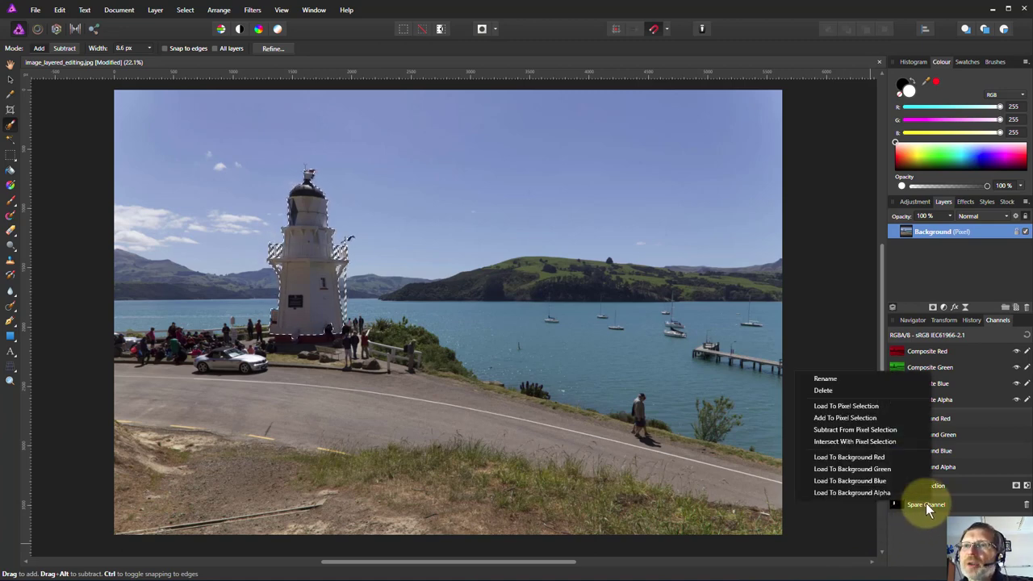
left_click(849, 377)
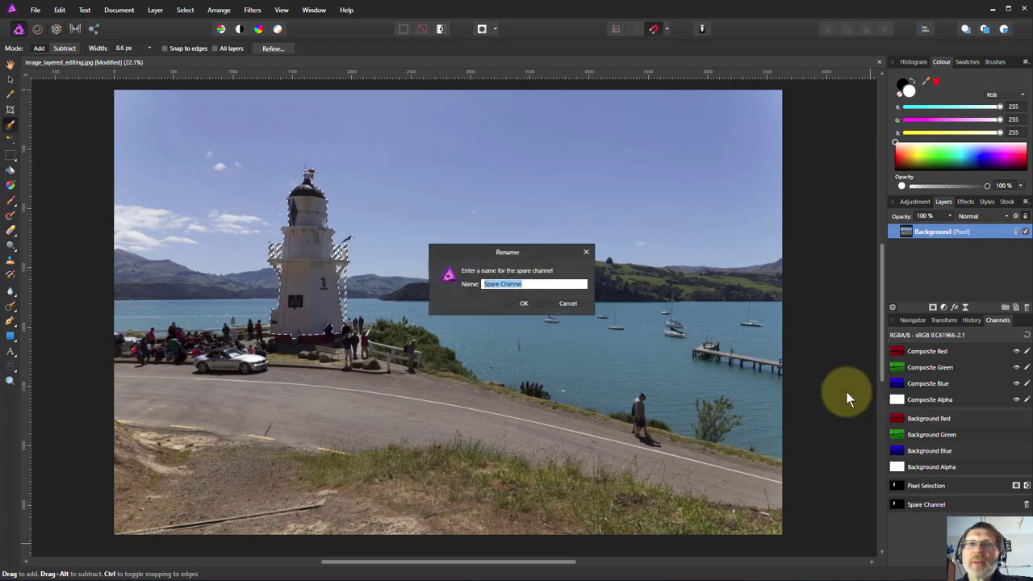
type("lighth")
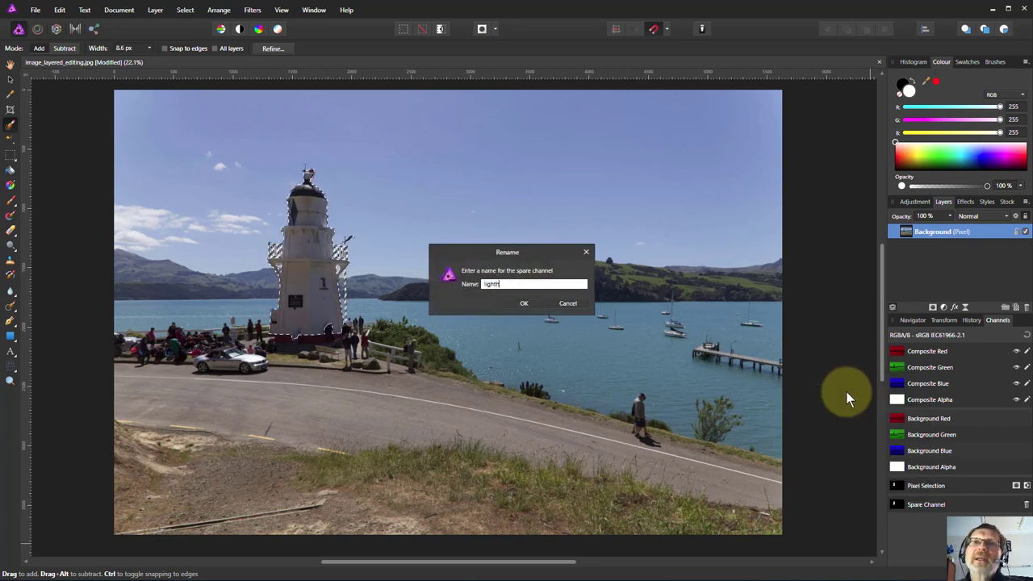
type("ouse")
key("Return")
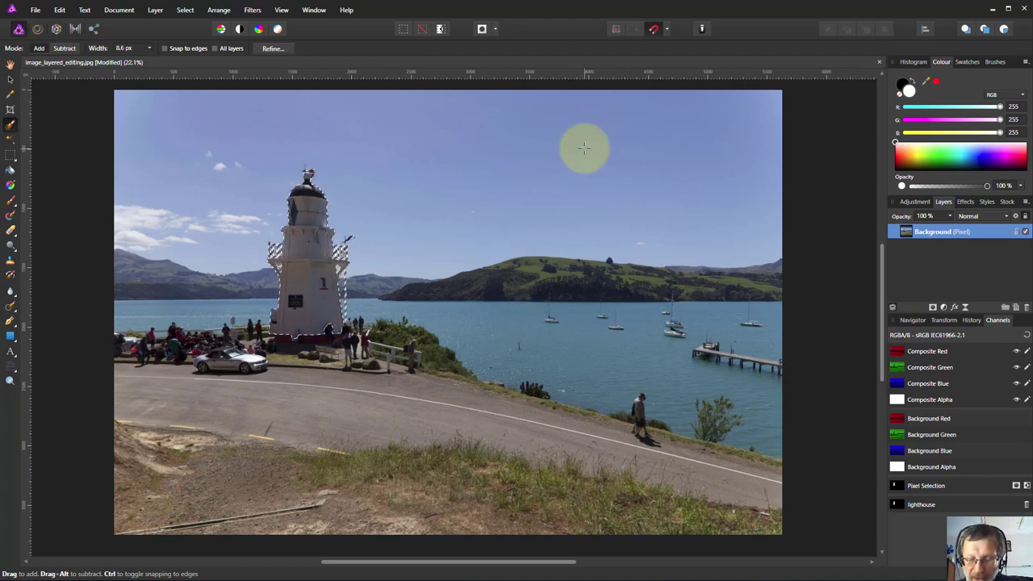
Clear the selection, enable Snap to edges, and adjust the Selection Brush size
key("ctrl+d")
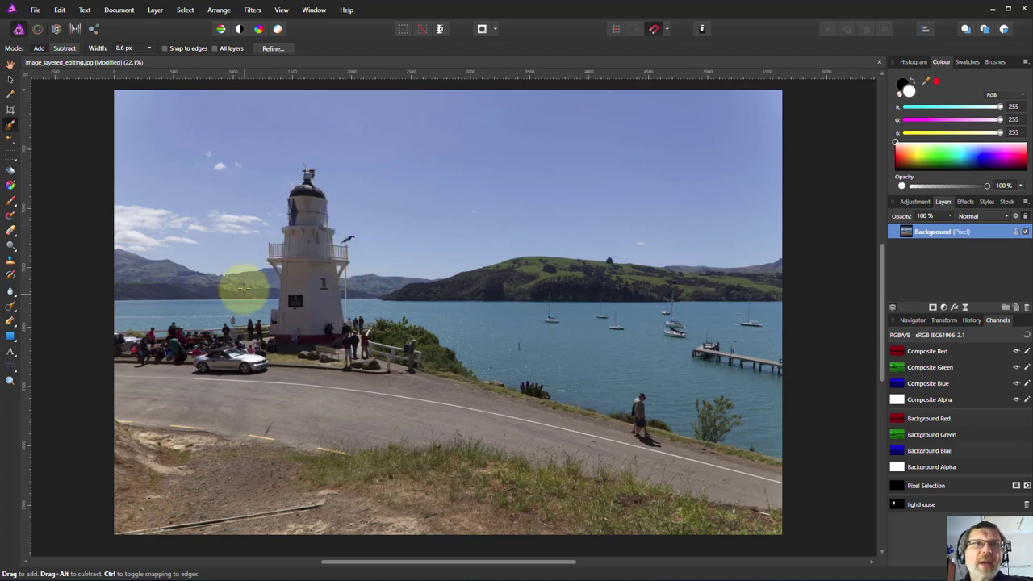
left_click(165, 49)
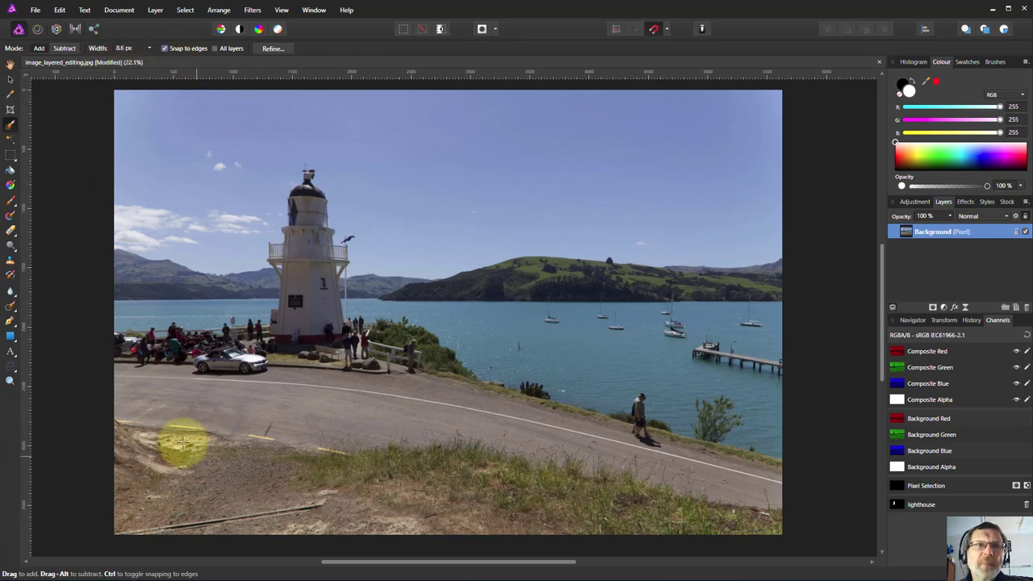
key("]")
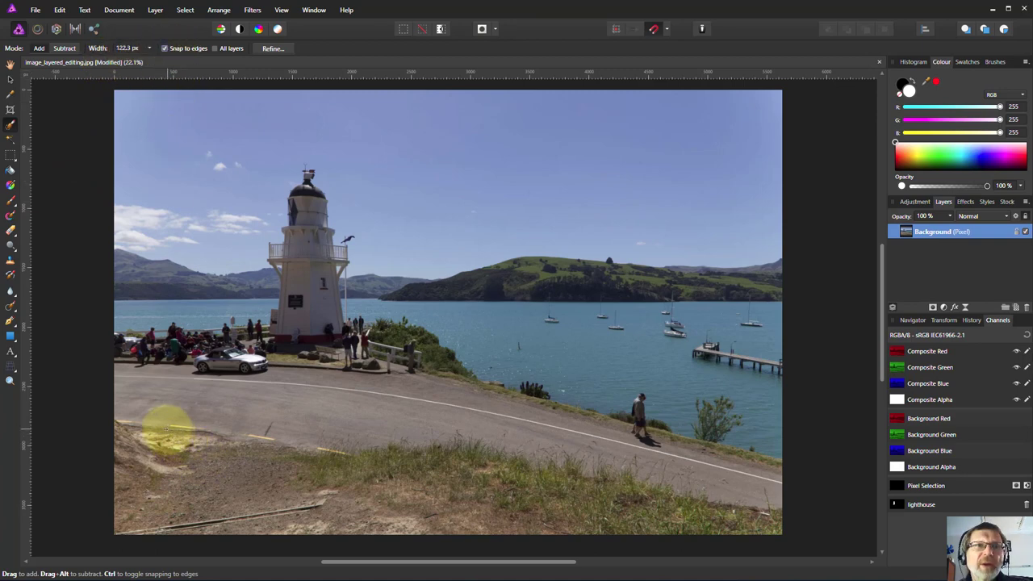
key("[")
Paint the road, verge and shoreline into the selection, keeping the pier out and following the fence line
mouse_move(121, 364)
left_mouse_down()
mouse_move(156, 373)
mouse_move(199, 435)
mouse_move(148, 490)
mouse_move(217, 524)
mouse_move(331, 538)
mouse_move(749, 525)
mouse_move(740, 499)
mouse_move(648, 489)
mouse_move(398, 379)
mouse_move(240, 374)
mouse_move(235, 359)
mouse_move(245, 350)
mouse_move(260, 363)
mouse_move(280, 358)
mouse_move(248, 325)
left_mouse_up()
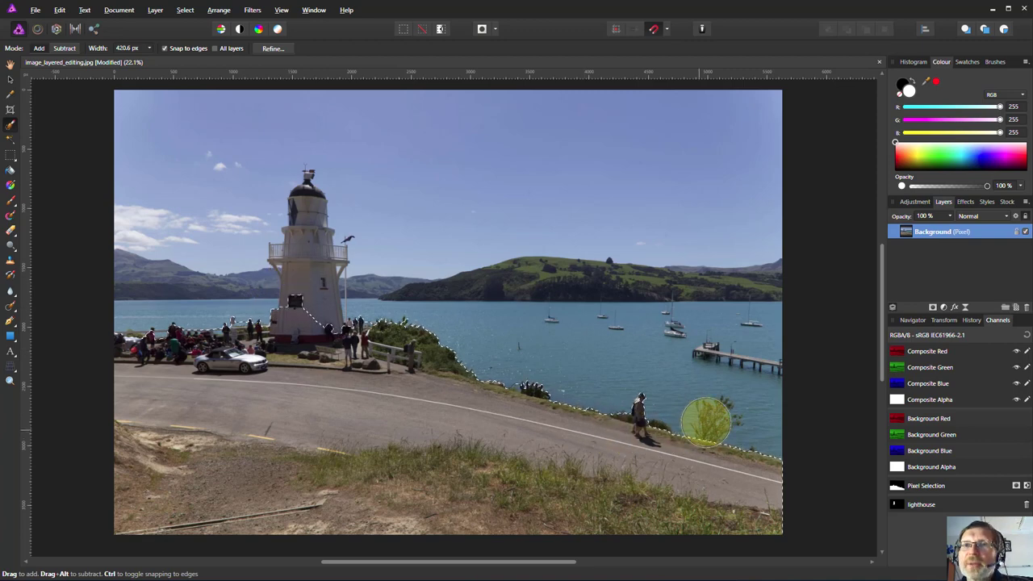
mouse_move(712, 420)
left_mouse_down()
mouse_move(685, 504)
mouse_move(697, 443)
left_mouse_up()
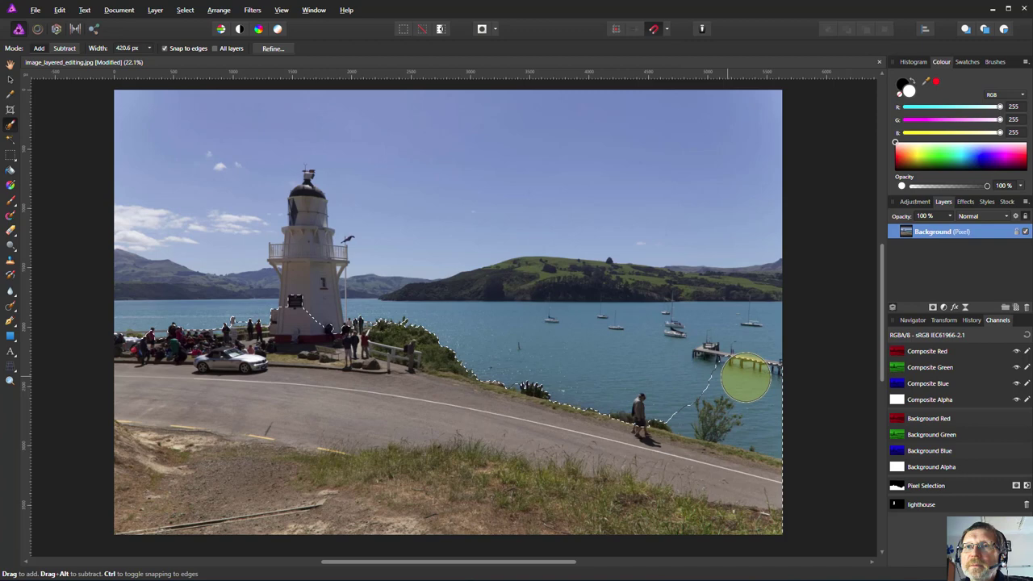
left_click_drag(744, 374, 778, 399)
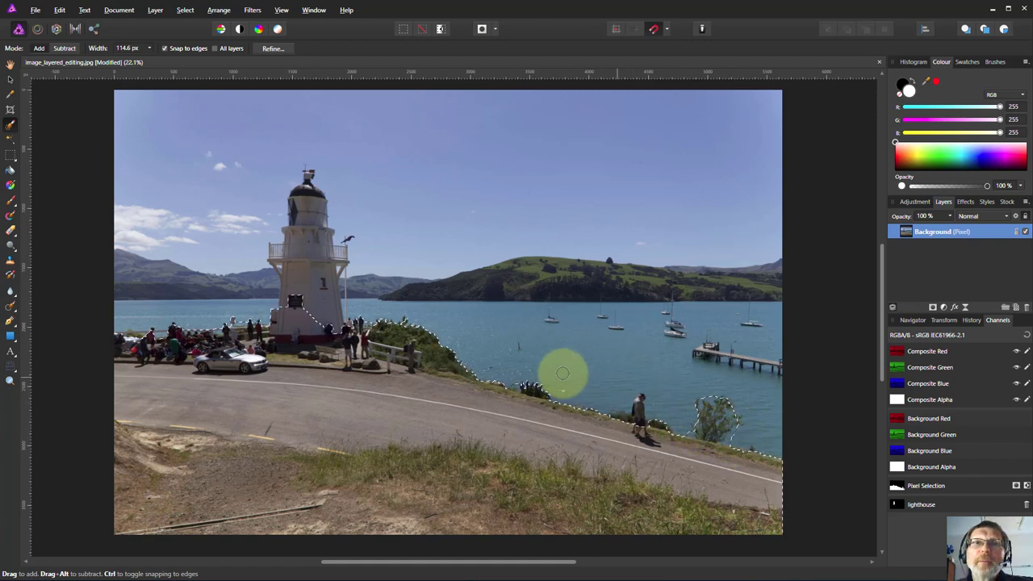
mouse_move(445, 363)
left_mouse_down()
mouse_move(296, 351)
mouse_move(331, 348)
mouse_move(383, 293)
mouse_move(460, 244)
mouse_move(500, 195)
mouse_move(498, 244)
mouse_move(485, 147)
mouse_move(504, 184)
mouse_move(444, 174)
mouse_move(472, 161)
mouse_move(607, 175)
left_mouse_up()
scroll(327, 349, "up", 10)
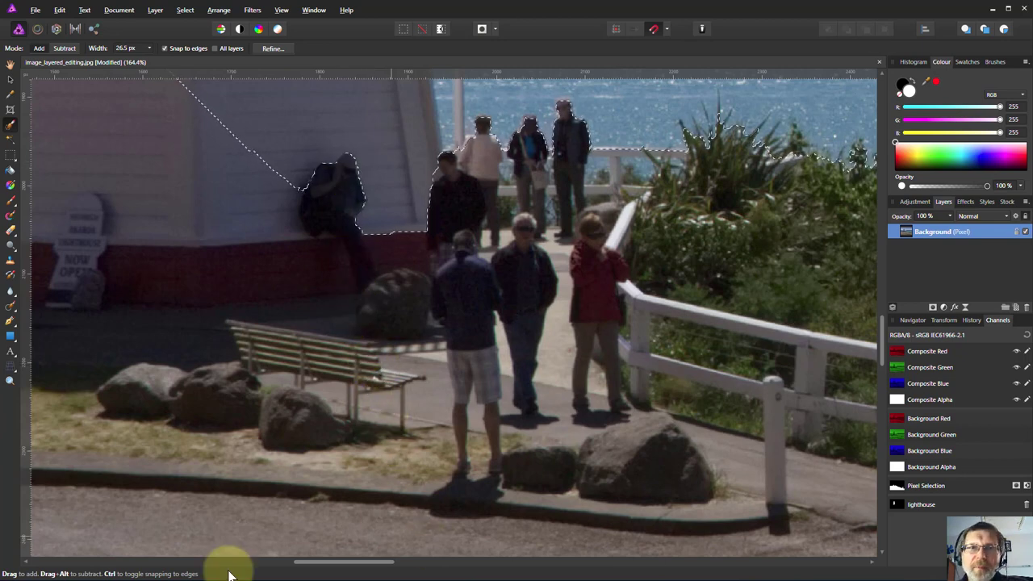
Tighten the selection edge around the standing people and fence rail, then fit the photo to view
left_click_drag(312, 562, 218, 571)
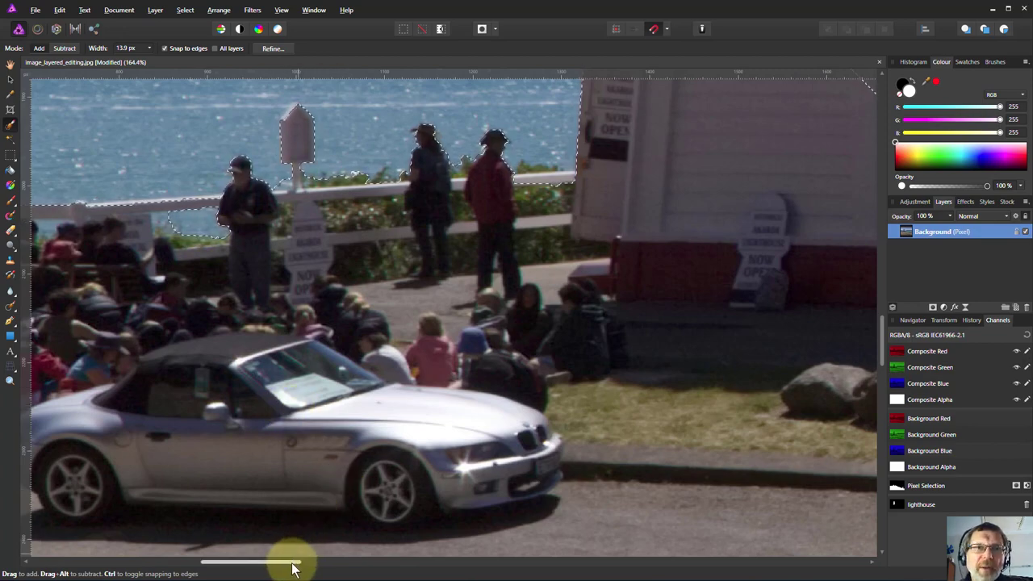
left_click_drag(292, 569, 215, 563)
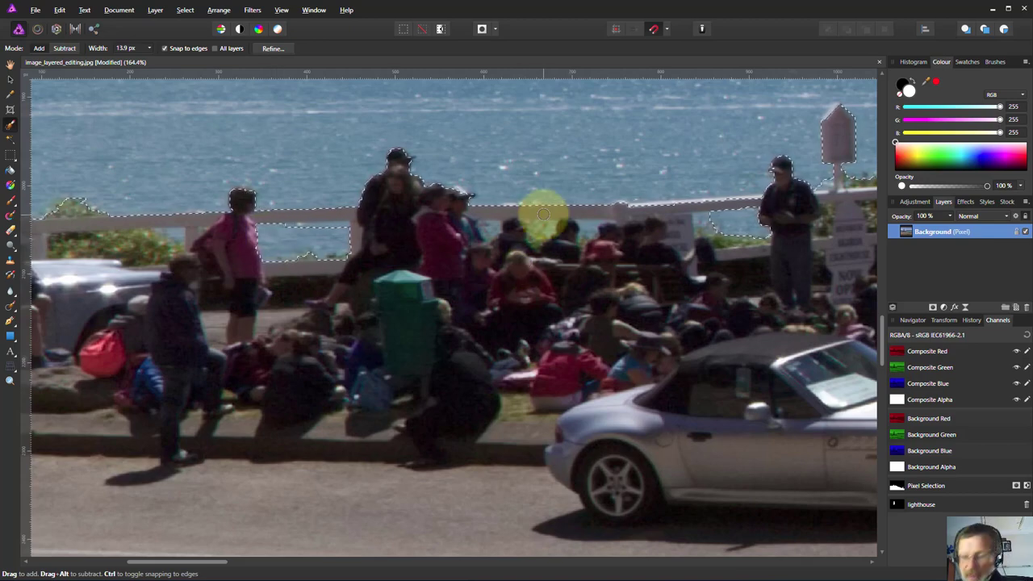
key("ctrl+0")
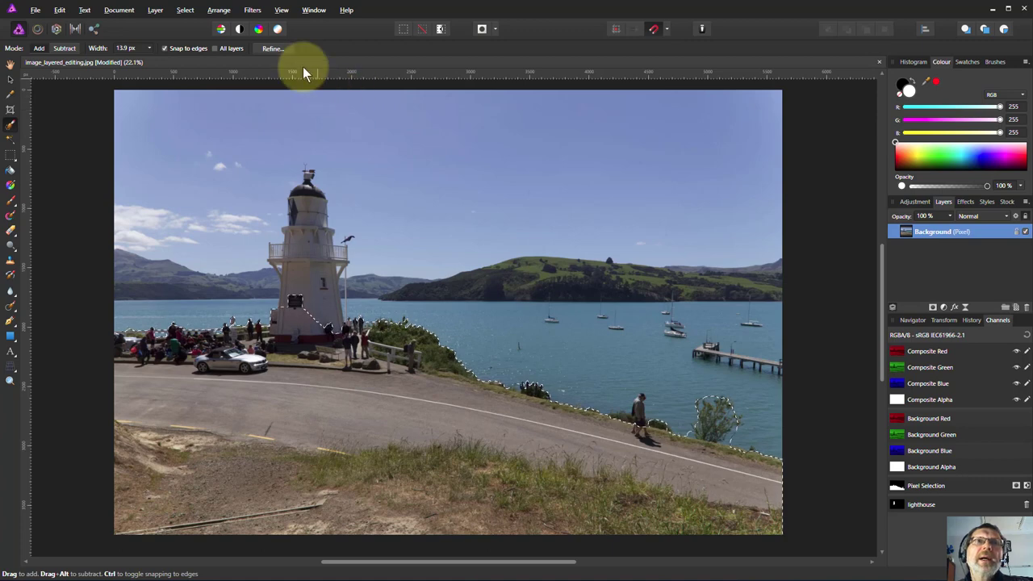
Open Refine Selection and matte the edges over the crowd, lighthouse base, railing and bushes
left_click(275, 48)
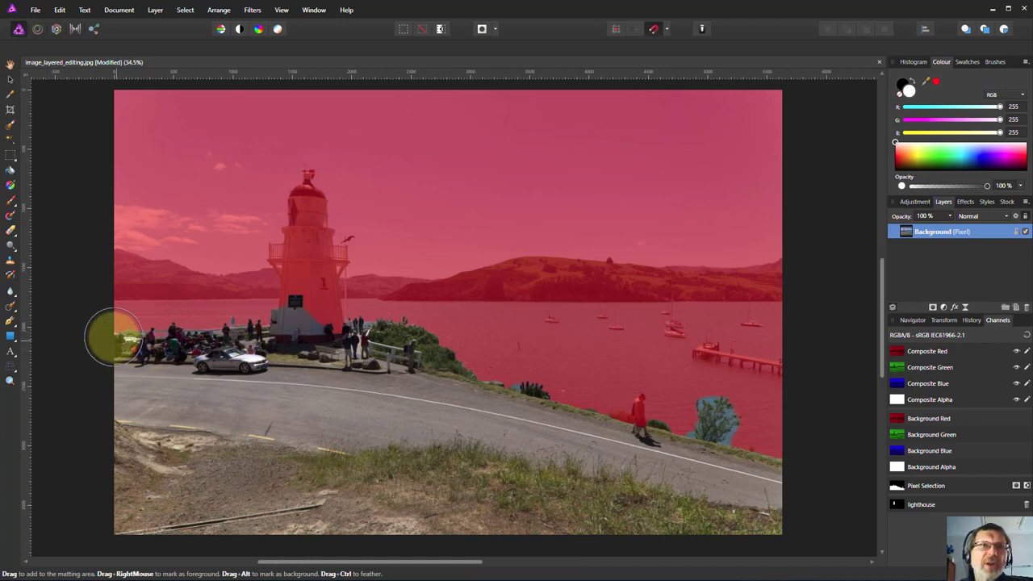
scroll(136, 349, "up", 6)
mouse_move(133, 339)
left_mouse_down()
mouse_move(156, 338)
mouse_move(132, 352)
mouse_move(389, 339)
mouse_move(351, 320)
mouse_move(490, 317)
mouse_move(494, 302)
mouse_move(525, 300)
mouse_move(544, 280)
mouse_move(594, 330)
mouse_move(653, 301)
left_mouse_up()
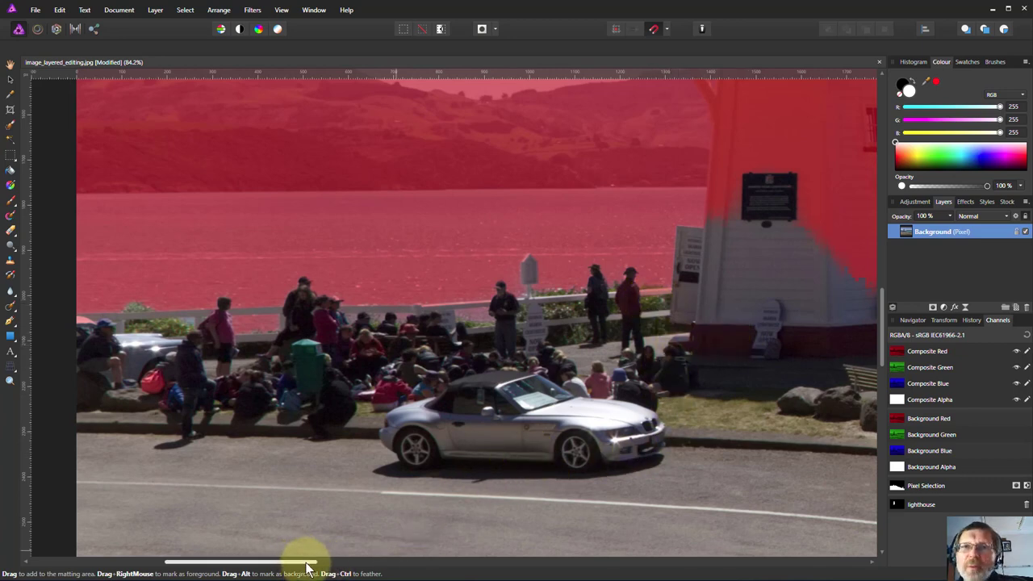
left_click_drag(307, 569, 419, 563)
mouse_move(314, 419)
left_mouse_down()
mouse_move(302, 345)
mouse_move(249, 302)
mouse_move(268, 326)
mouse_move(212, 304)
mouse_move(198, 281)
mouse_move(221, 287)
left_mouse_up()
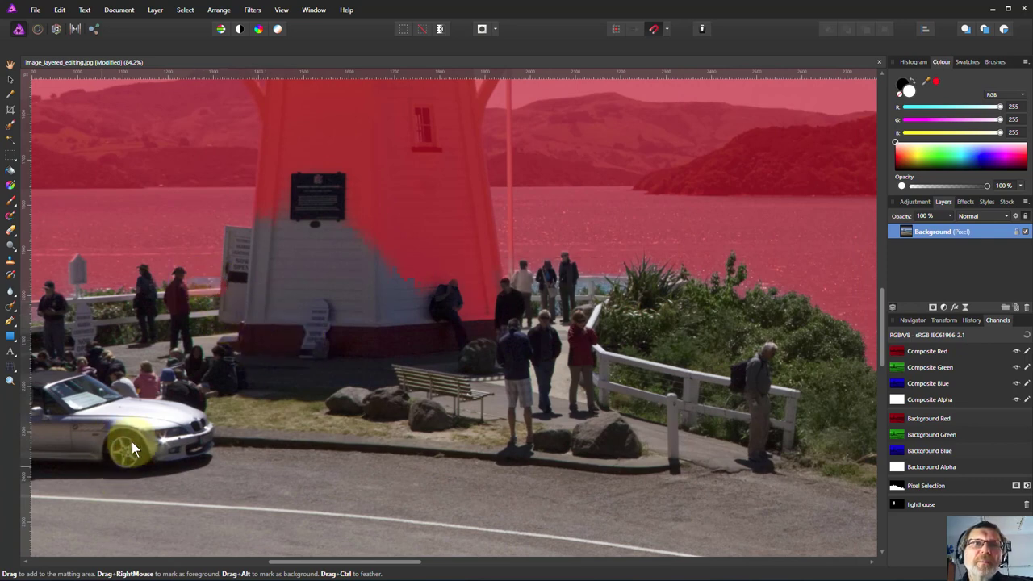
mouse_move(549, 300)
left_mouse_down()
mouse_move(599, 284)
mouse_move(646, 289)
mouse_move(587, 475)
mouse_move(318, 535)
mouse_move(339, 563)
mouse_move(494, 562)
left_mouse_up()
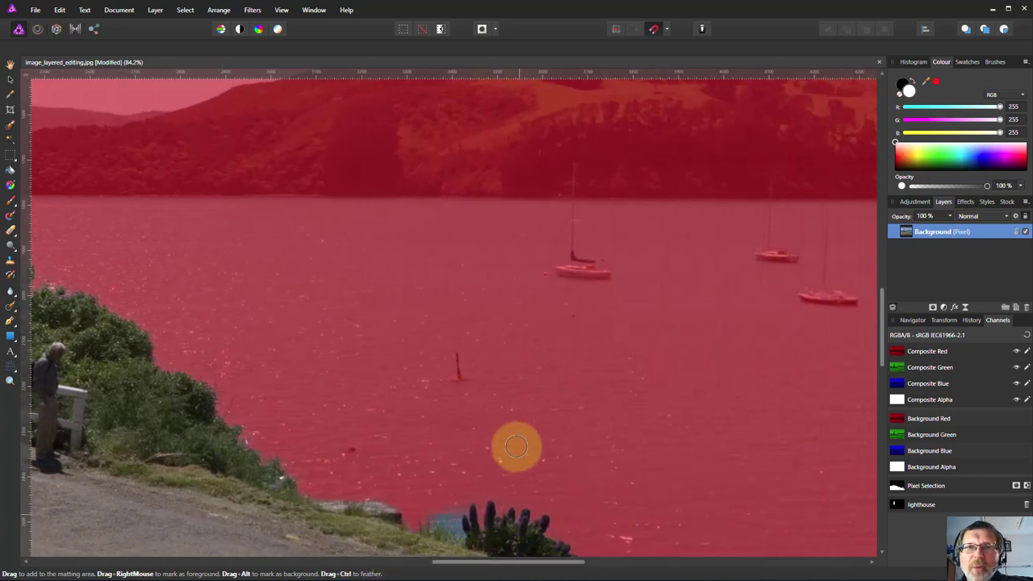
Matte the edges of the shoreline bush, the tree and the walking man's body
scroll(517, 444, "down", 5)
mouse_move(434, 336)
left_mouse_down()
mouse_move(427, 351)
mouse_move(473, 353)
mouse_move(438, 358)
mouse_move(469, 349)
left_mouse_up()
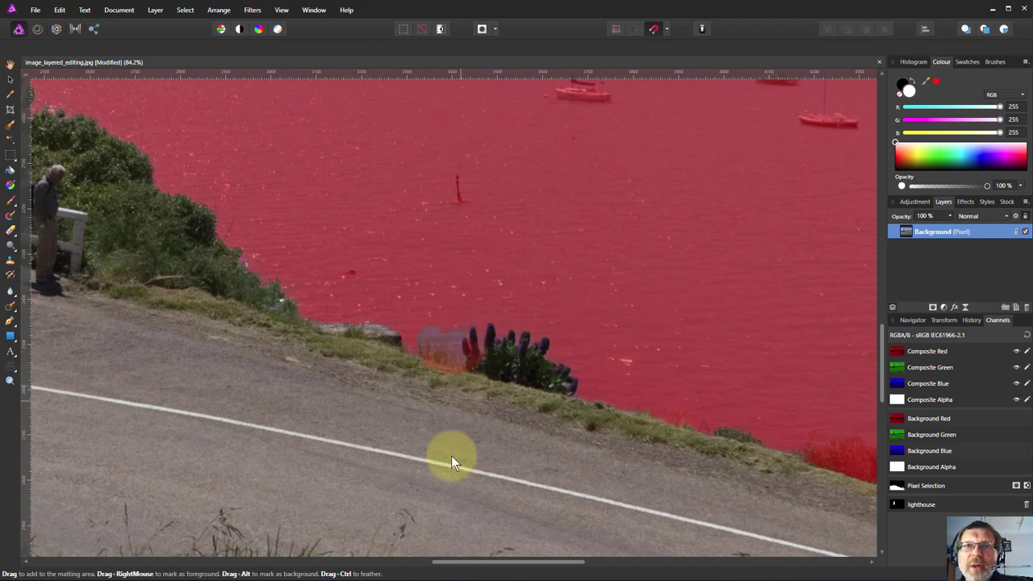
scroll(577, 320, "down", 3)
scroll(587, 318, "down", 2)
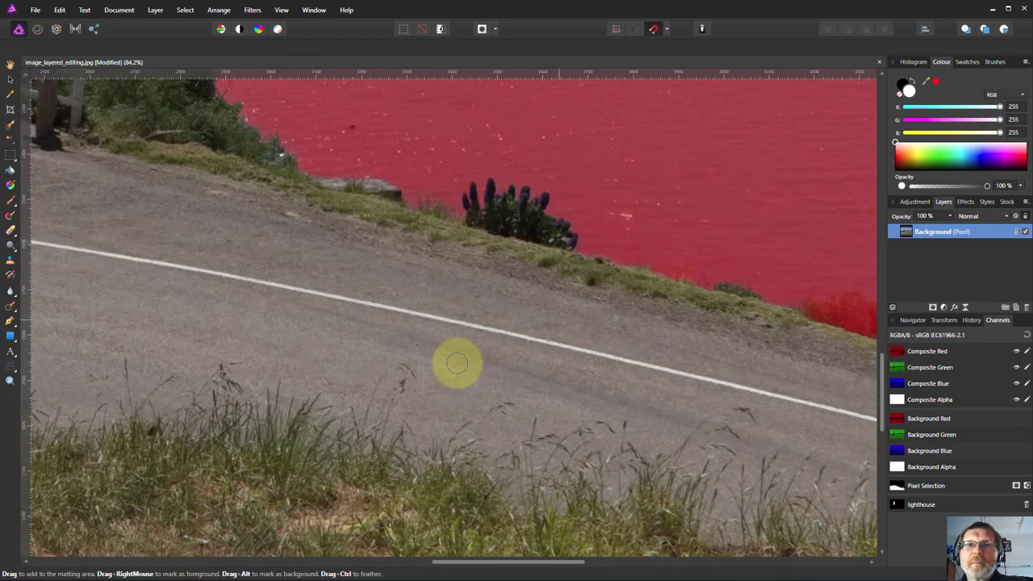
left_click_drag(532, 570, 625, 533)
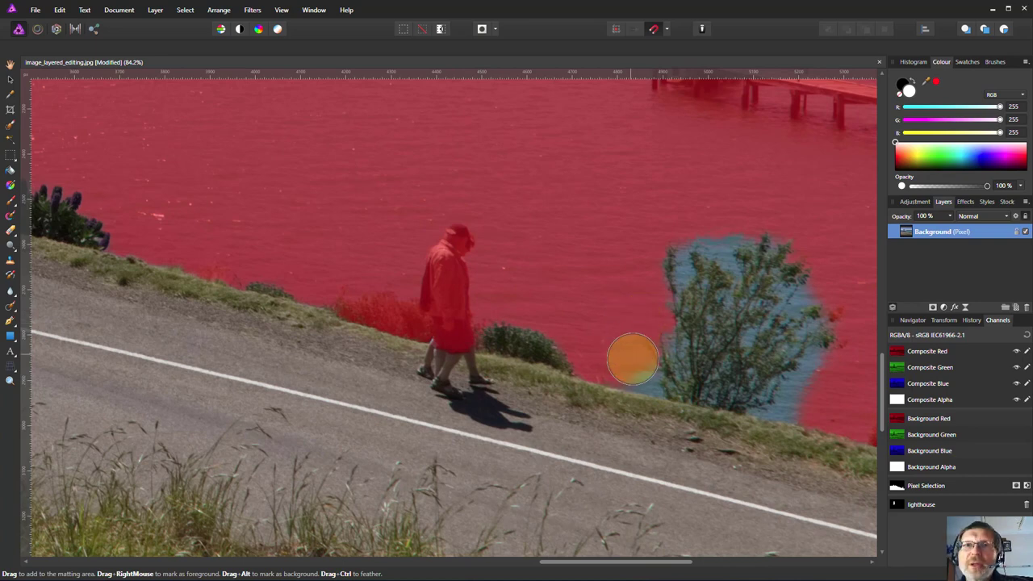
mouse_move(638, 364)
left_mouse_down()
mouse_move(765, 398)
mouse_move(818, 314)
mouse_move(779, 256)
mouse_move(746, 251)
mouse_move(677, 274)
mouse_move(719, 351)
mouse_move(731, 307)
left_mouse_up()
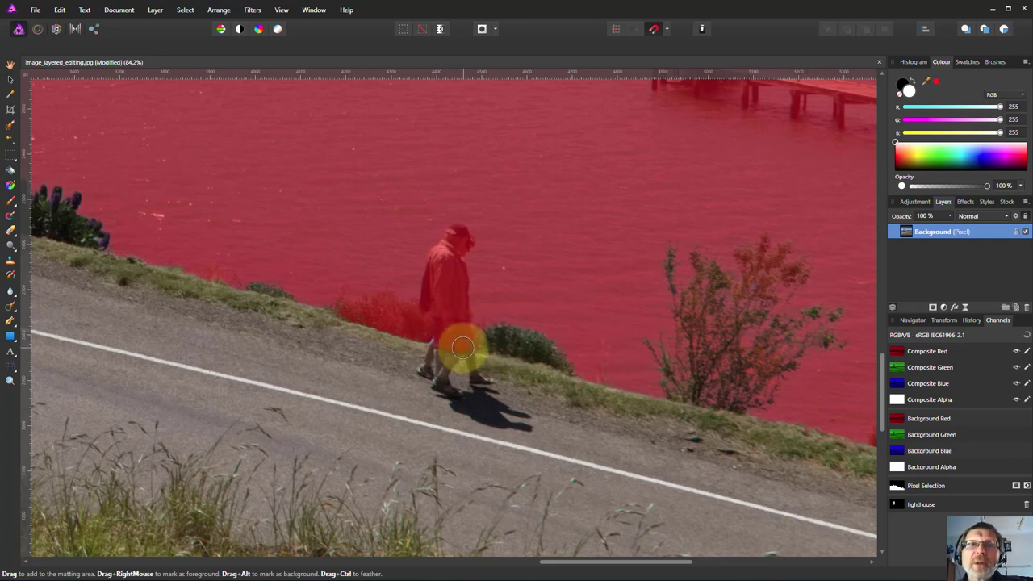
mouse_move(453, 351)
left_mouse_down()
mouse_move(446, 280)
mouse_move(456, 242)
mouse_move(438, 278)
mouse_move(438, 260)
mouse_move(469, 369)
mouse_move(455, 277)
left_mouse_up()
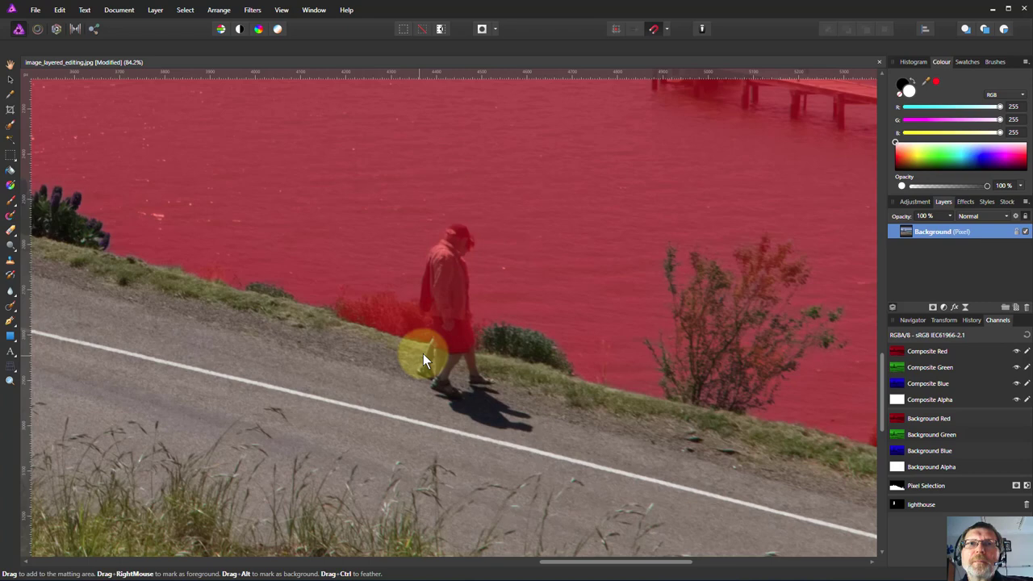
mouse_move(424, 354)
left_mouse_down()
mouse_move(385, 316)
mouse_move(340, 303)
mouse_move(391, 296)
mouse_move(418, 324)
mouse_move(331, 307)
left_mouse_up()
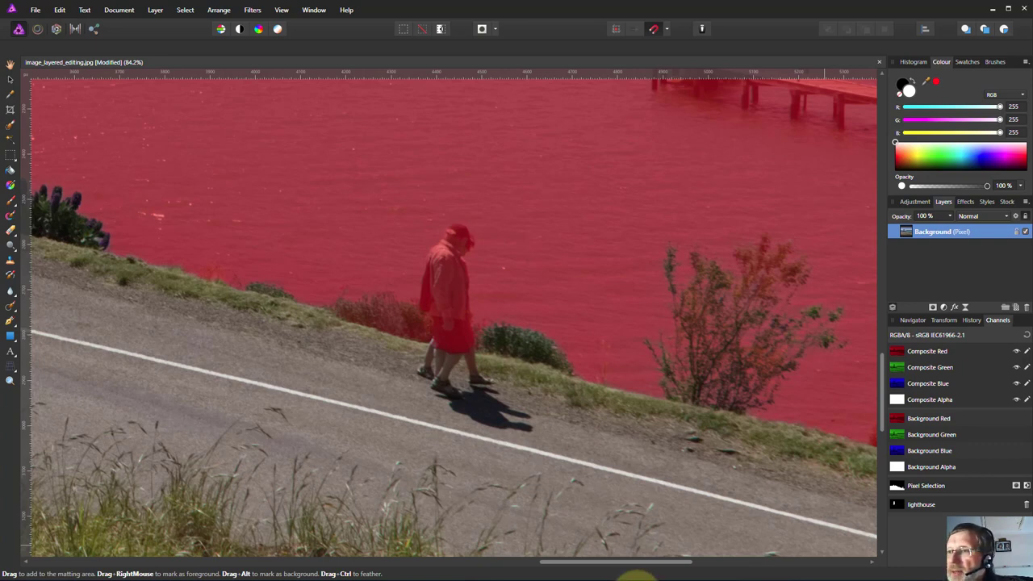
Apply the refined selection and turn off Snap to edges for the Selection Brush
left_click_drag(243, 398, 676, 111)
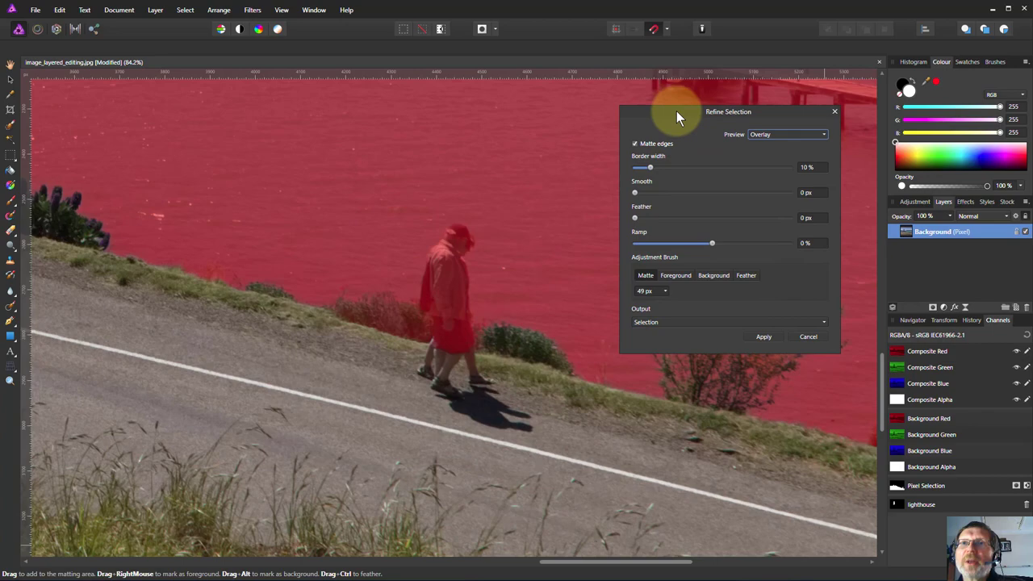
left_click(773, 338)
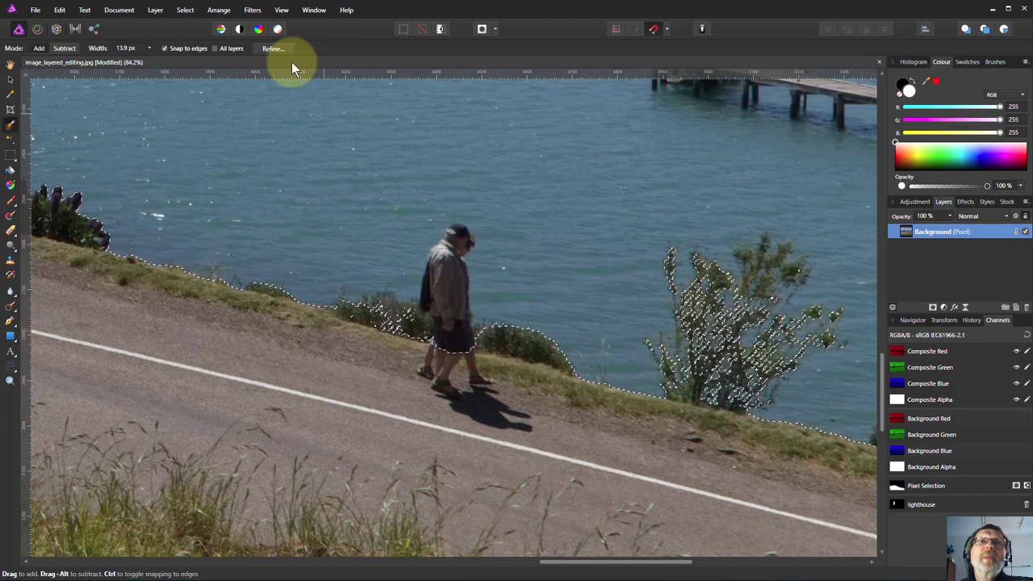
left_click(164, 48)
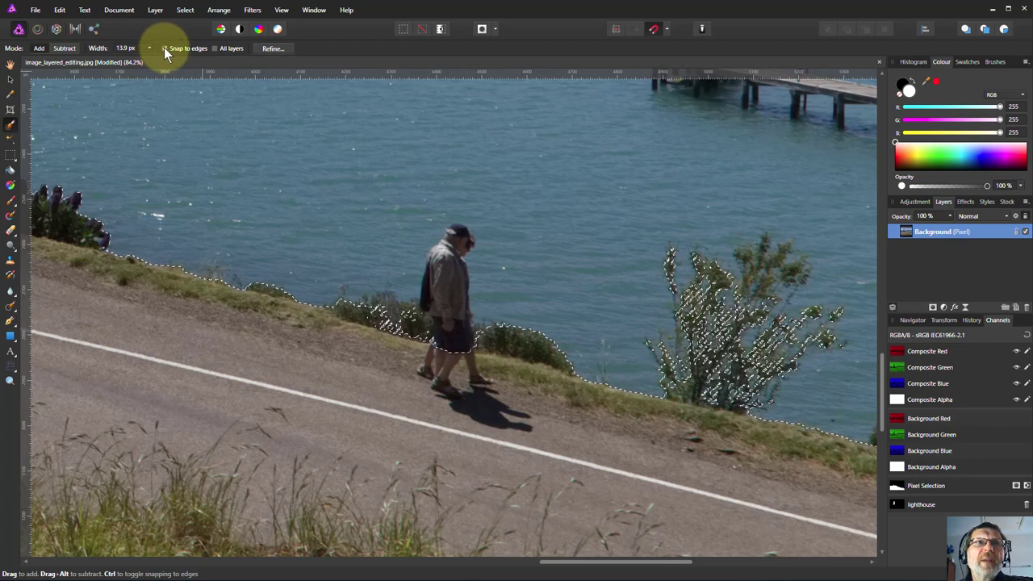
Widen the brush to 56.1 px, add the walker's torso, then zoom in on the lighthouse base
key("bracketright")
key("bracketright")
key("bracketright")
key("bracketright")
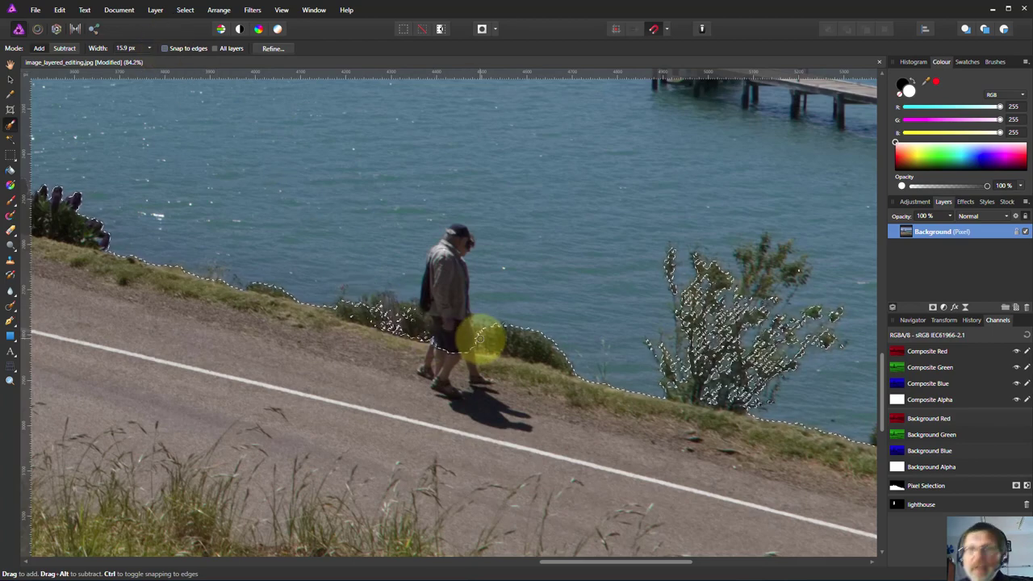
mouse_move(454, 355)
left_mouse_down()
mouse_move(440, 316)
mouse_move(448, 287)
mouse_move(453, 351)
mouse_move(446, 254)
mouse_move(459, 237)
mouse_move(436, 261)
mouse_move(454, 278)
mouse_move(456, 338)
mouse_move(440, 274)
mouse_move(437, 323)
left_mouse_up()
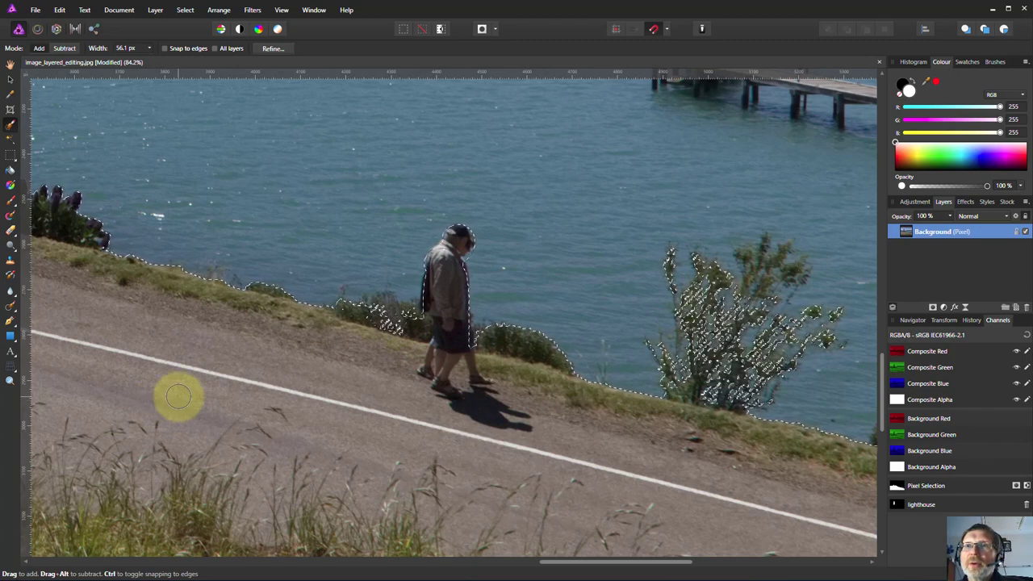
key("ctrl+0")
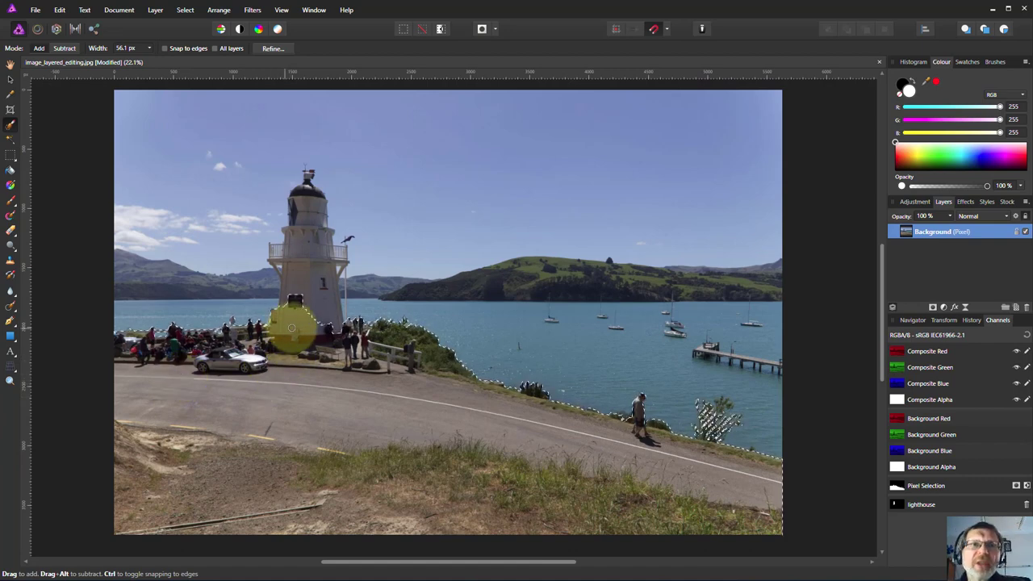
scroll(292, 328, "up", 3)
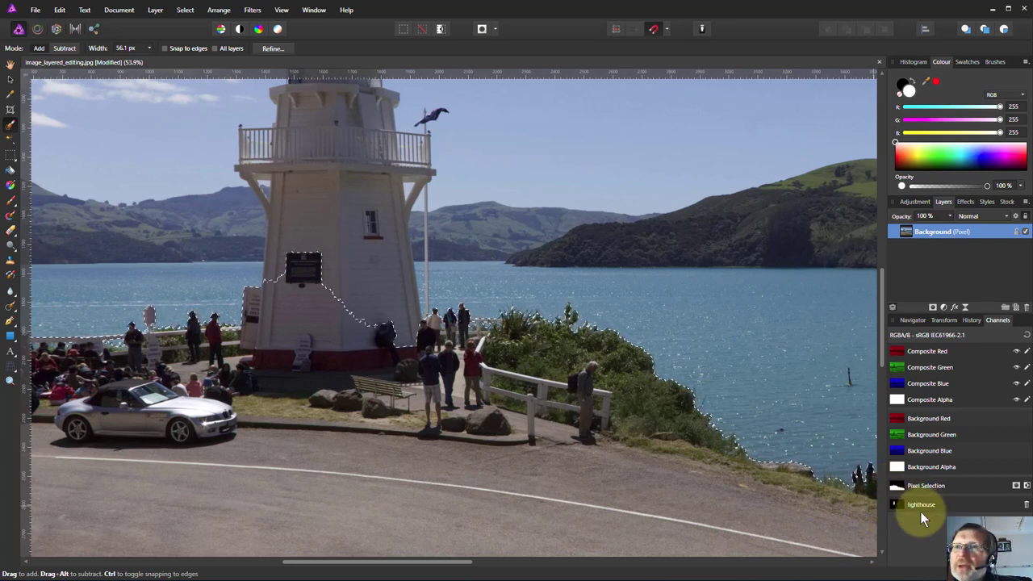
Subtract the lighthouse channel from the selection and brush-tidy the edge along the lighthouse base
right_click(896, 504)
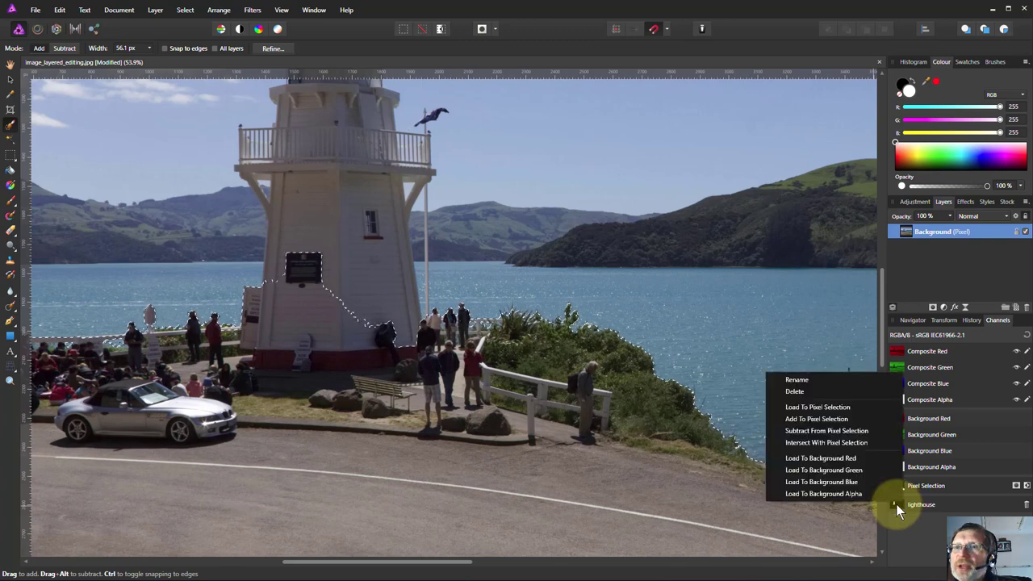
left_click(854, 433)
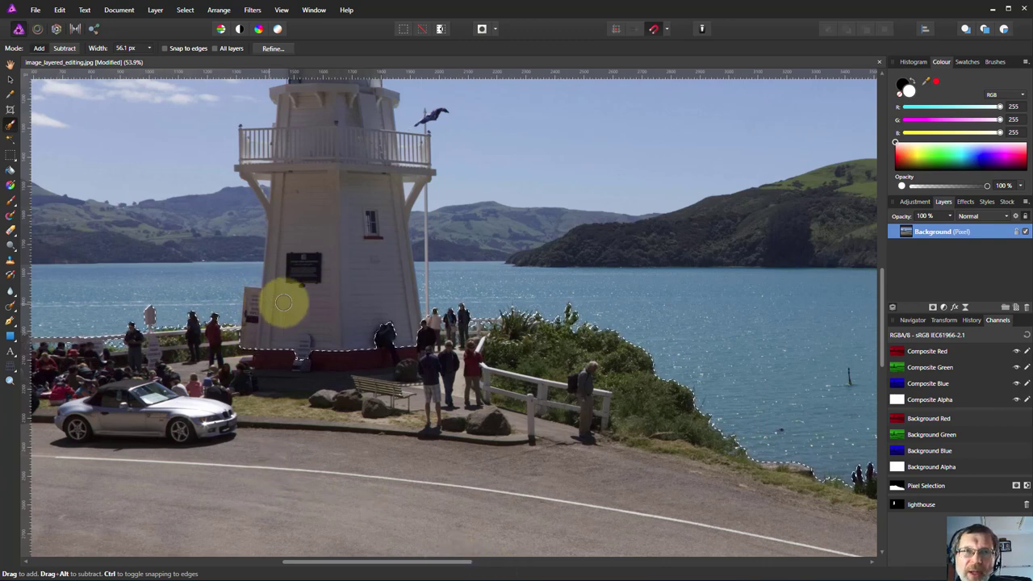
left_click_drag(315, 341, 381, 376)
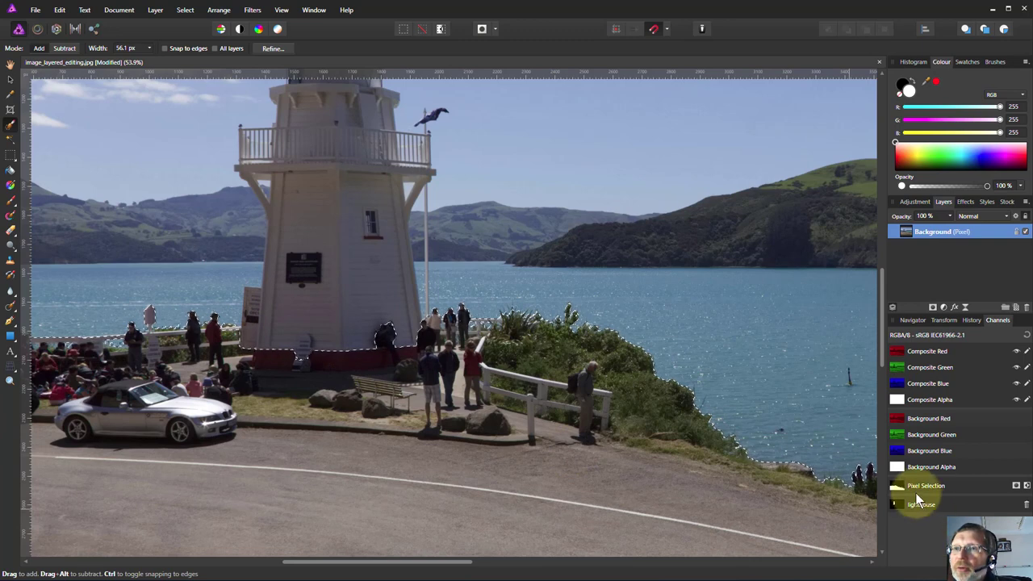
Save the current selection as a new spare channel and rename it 'foreground'
right_click(911, 490)
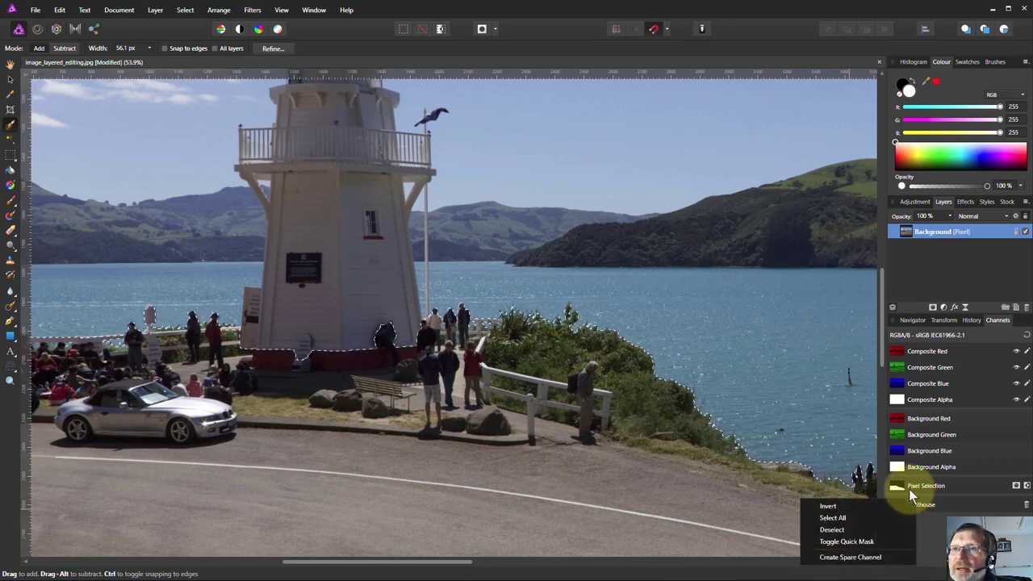
left_click(887, 559)
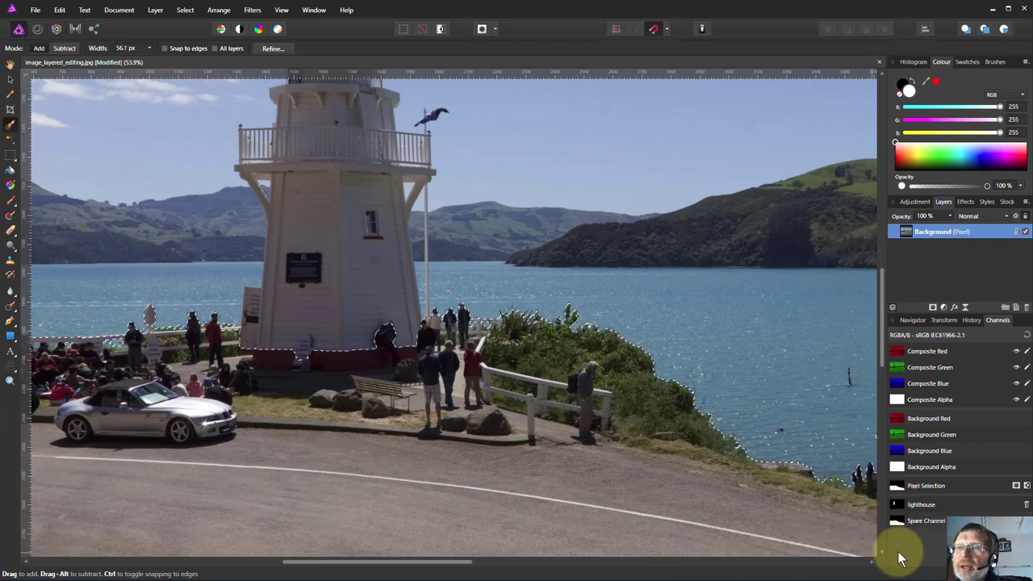
right_click(920, 520)
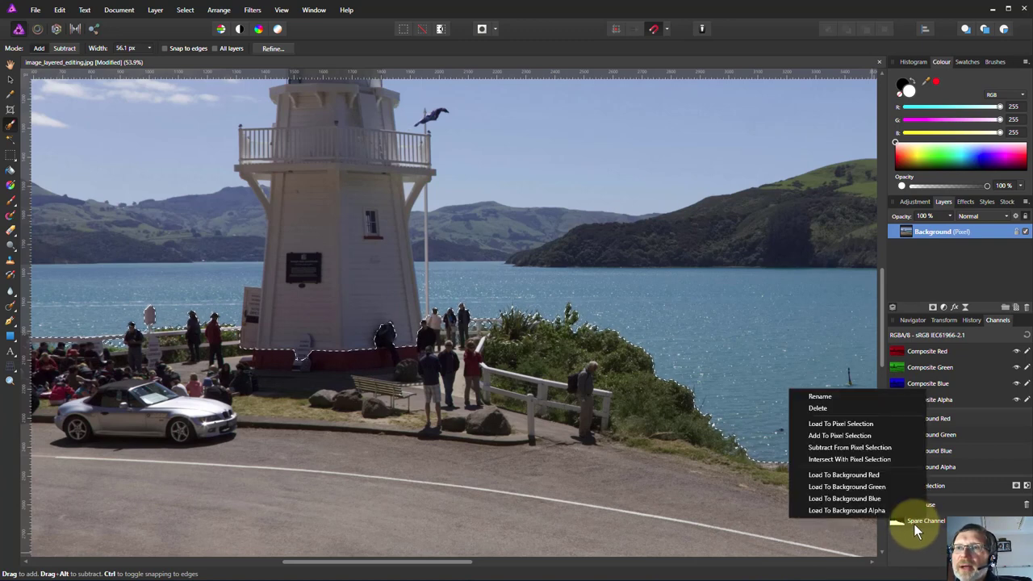
left_click(843, 396)
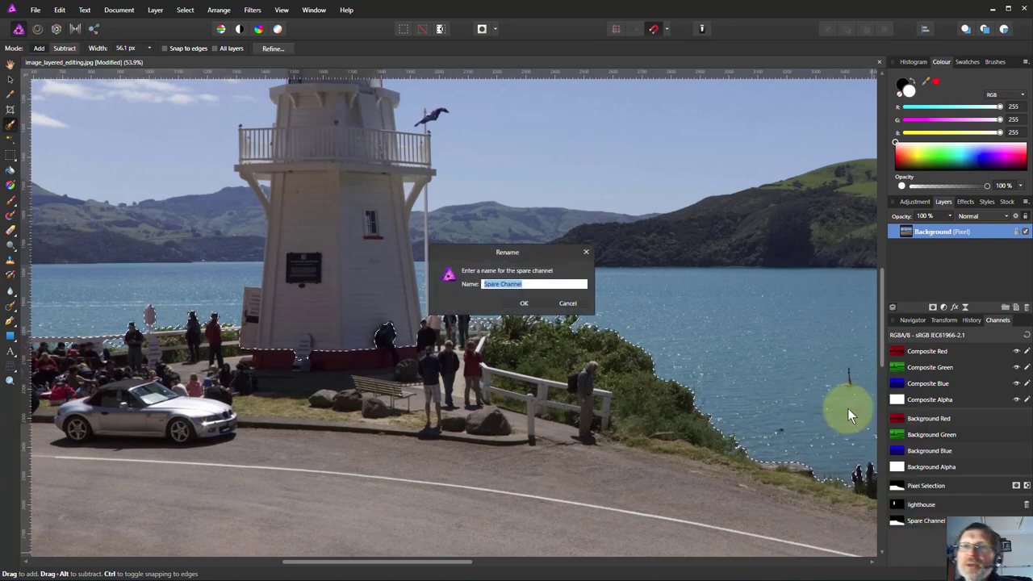
type("foregro")
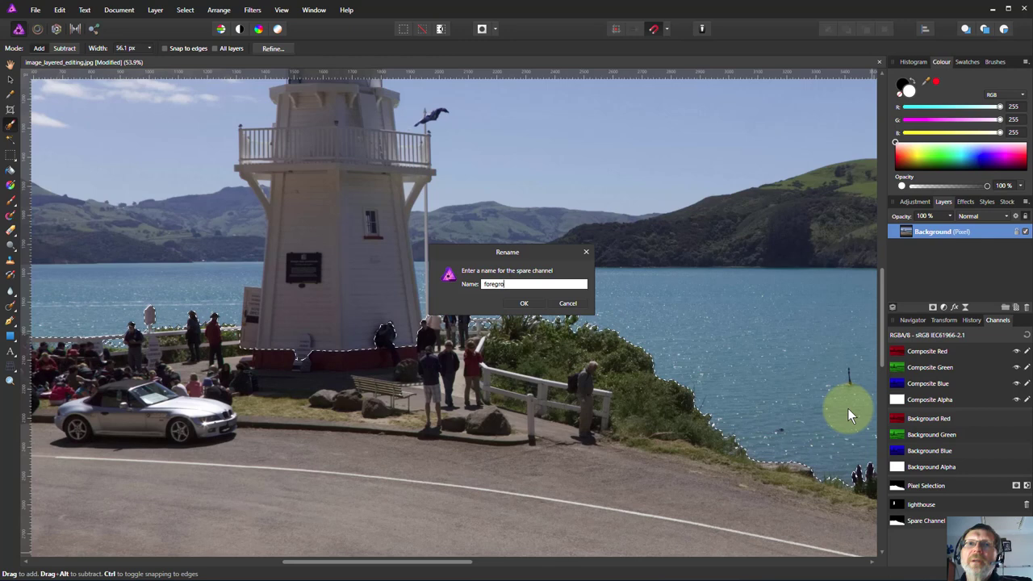
key("BackSpace")
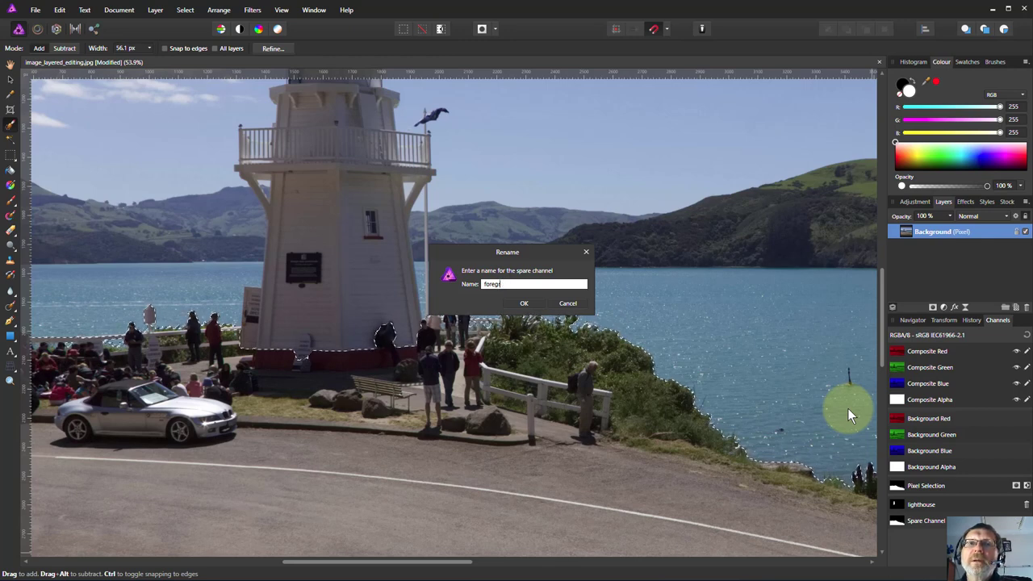
type("ound")
key("Return")
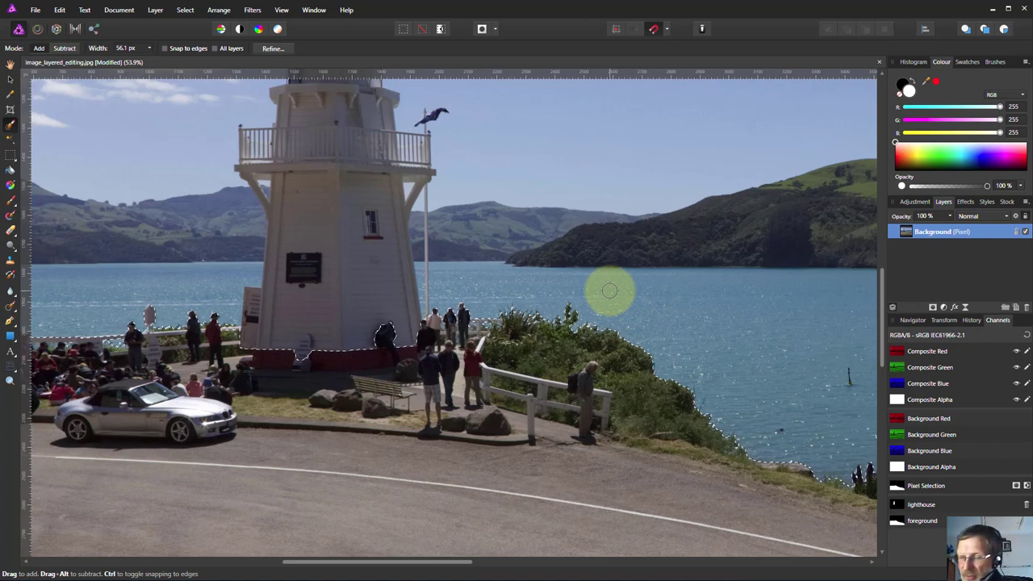
Fit the whole photo in view, clear the selection and enable Snap to edges
key("ctrl+0")
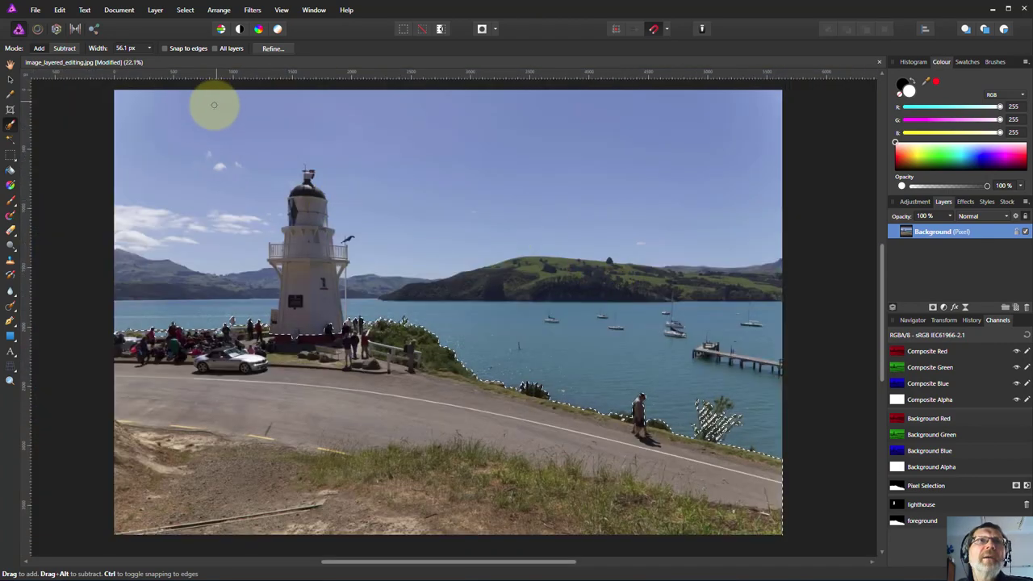
key("ctrl+d")
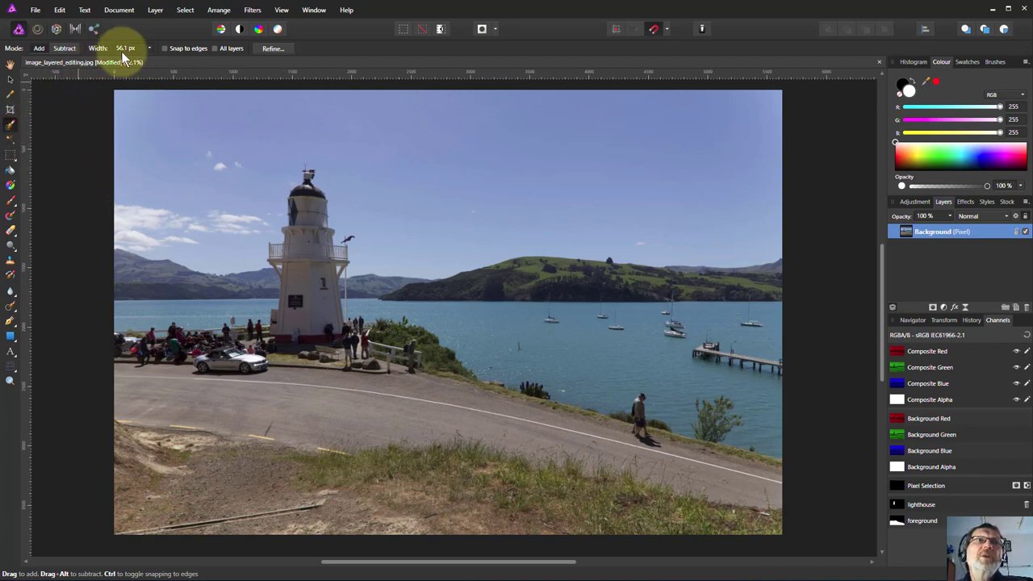
left_click(165, 48)
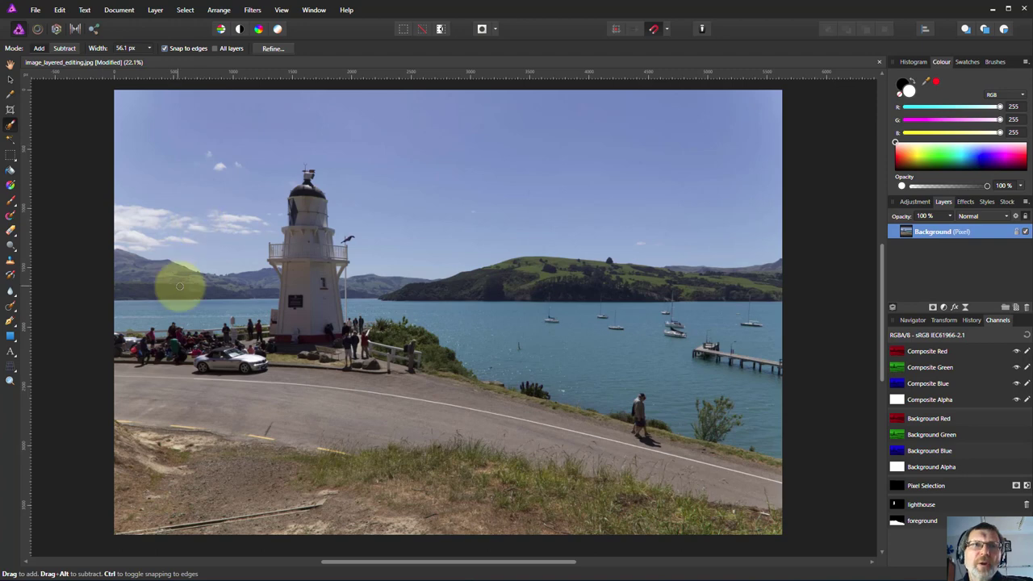
With an enlarged Selection Brush, paint a selection along the hill skyline and harbour water
key("bracketright")
key("bracketright")
key("bracketright")
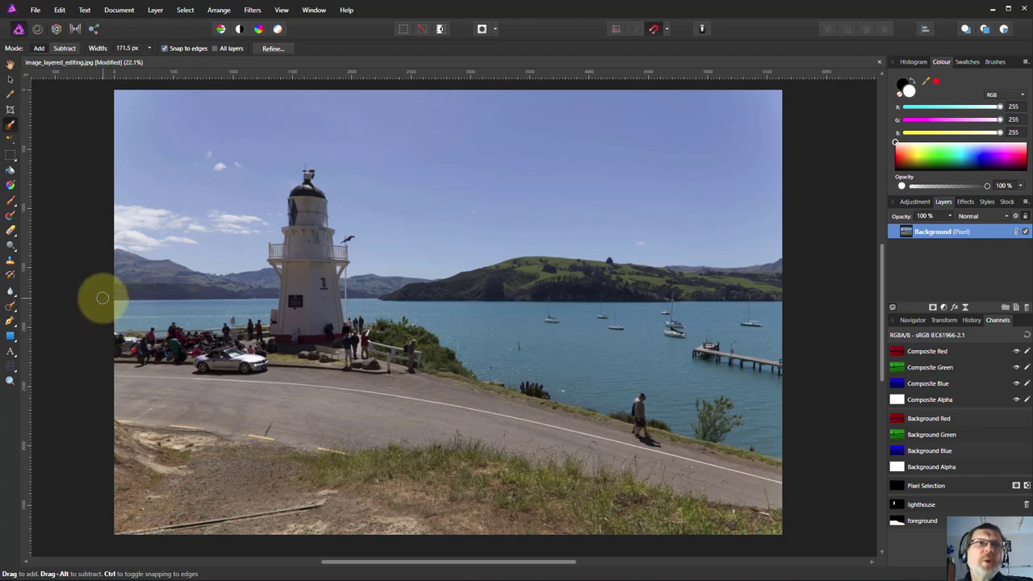
key("bracketright")
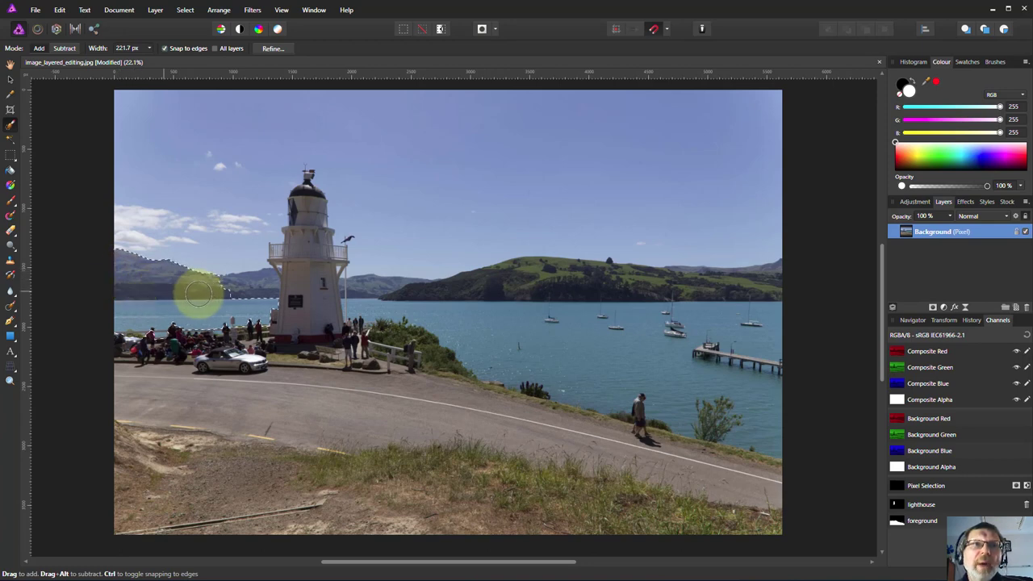
left_click_drag(258, 292, 341, 300)
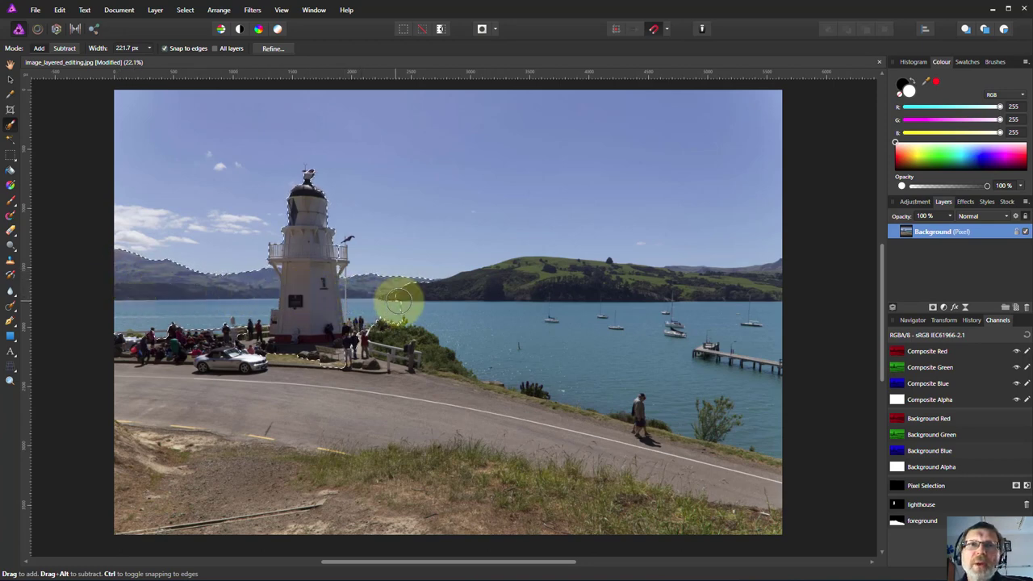
mouse_move(452, 301)
left_mouse_down()
mouse_move(675, 300)
mouse_move(509, 356)
mouse_move(505, 345)
mouse_move(789, 447)
mouse_move(510, 273)
left_mouse_up()
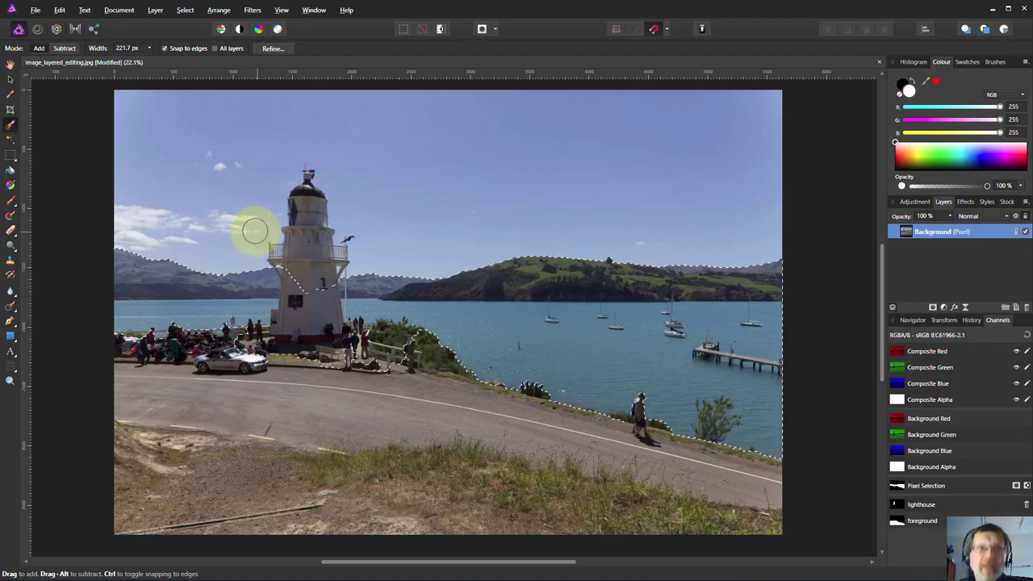
scroll(255, 231, "up", 6)
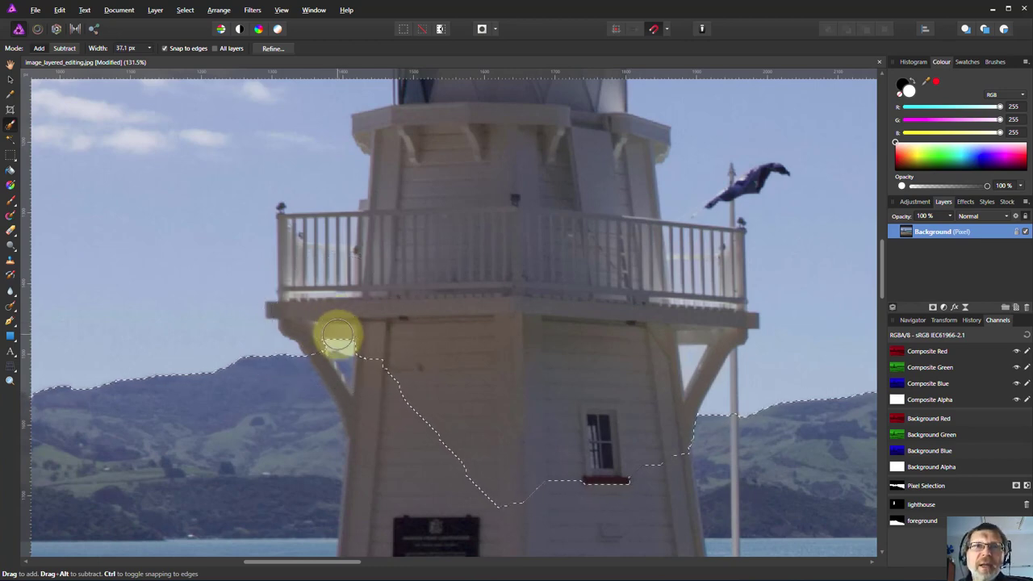
key("bracketleft")
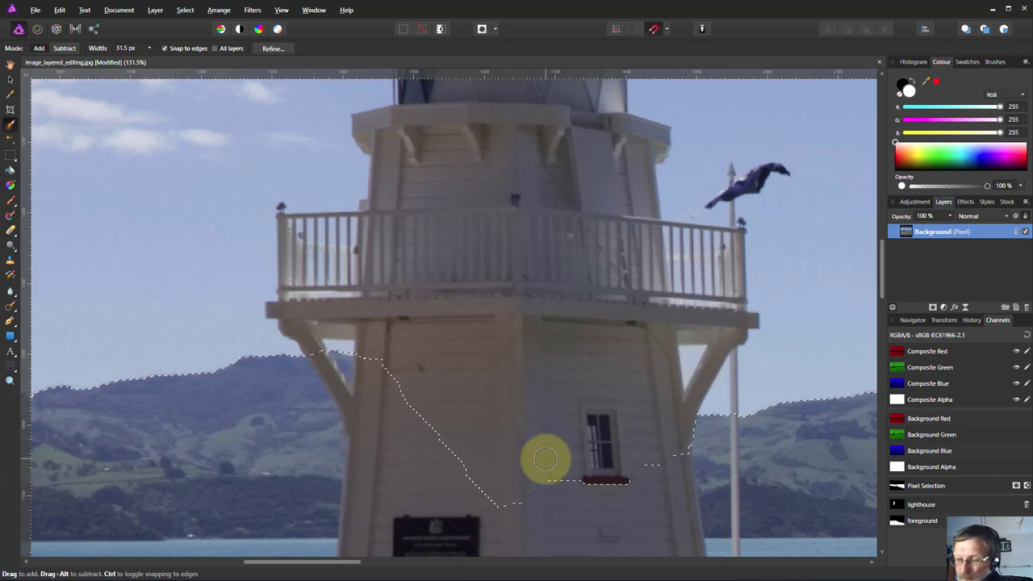
key("ctrl+0")
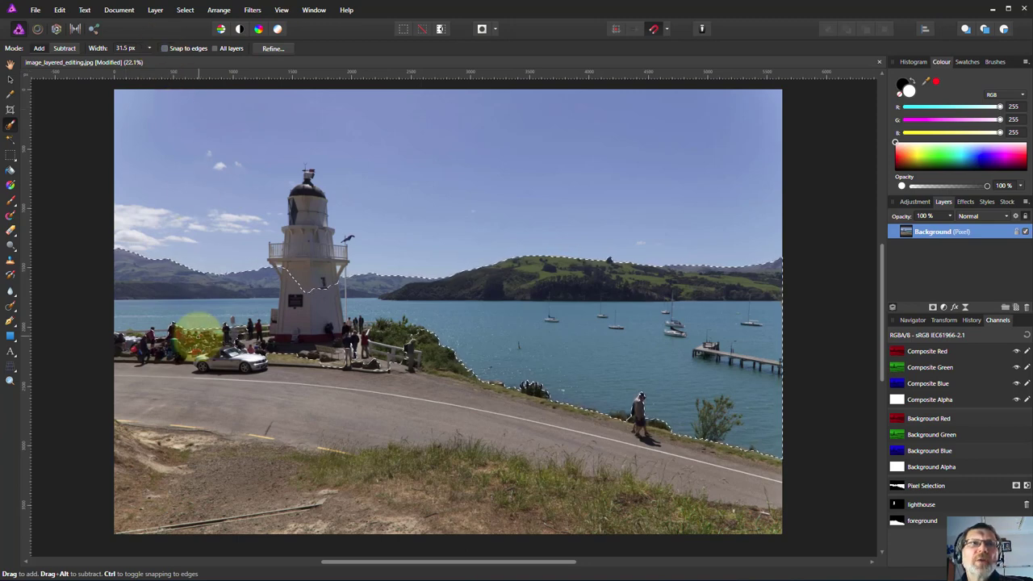
Extend the selection along the road at right, then subtract the foreground channel from it
key("bracketright")
key("bracketright")
key("bracketright")
key("bracketright")
key("bracketright")
key("bracketright")
key("bracketright")
key("bracketright")
key("bracketright")
key("bracketright")
key("bracketright")
key("bracketright")
key("bracketright")
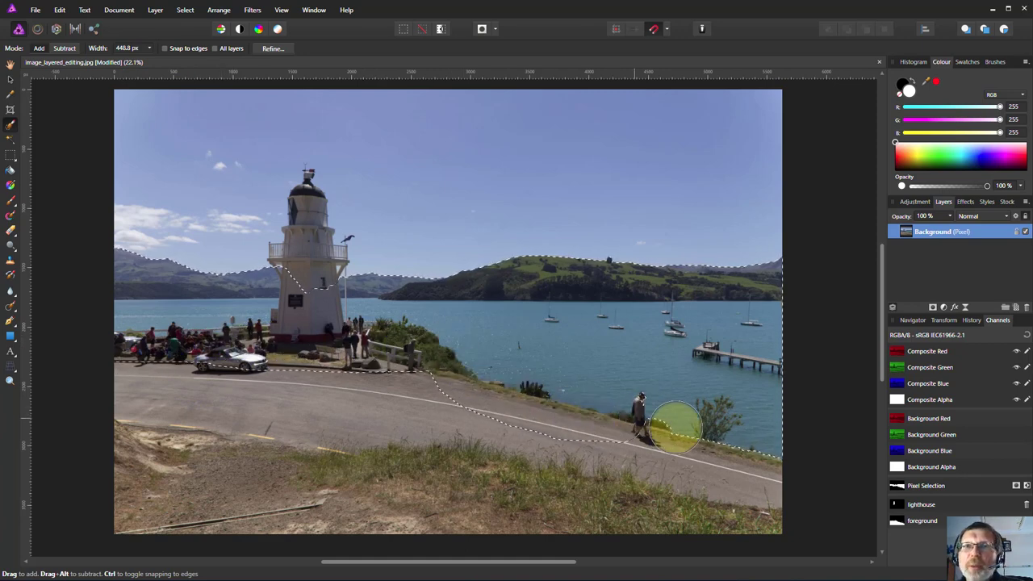
mouse_move(675, 428)
left_mouse_down()
mouse_move(767, 463)
mouse_move(713, 432)
left_mouse_up()
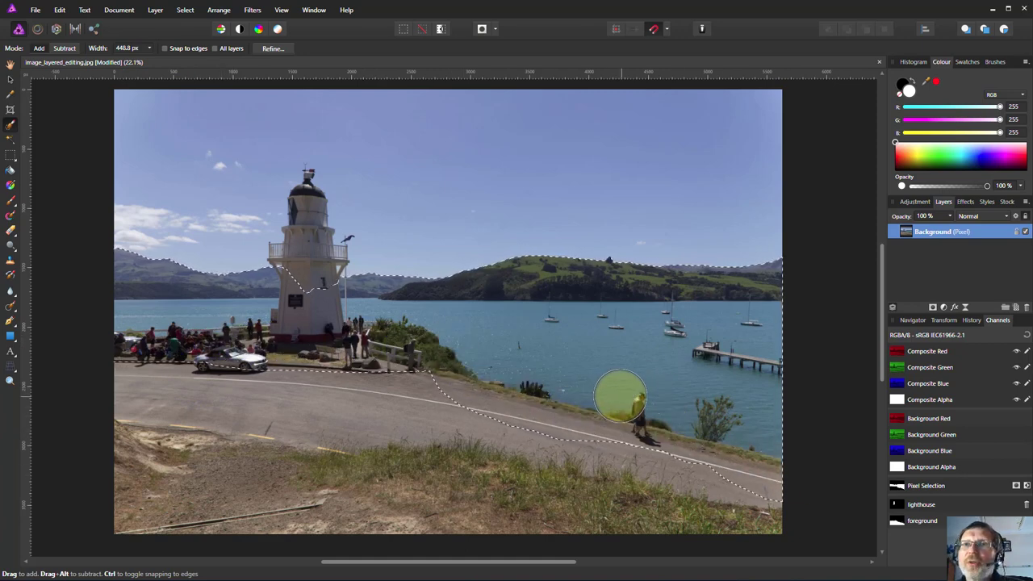
right_click(898, 521)
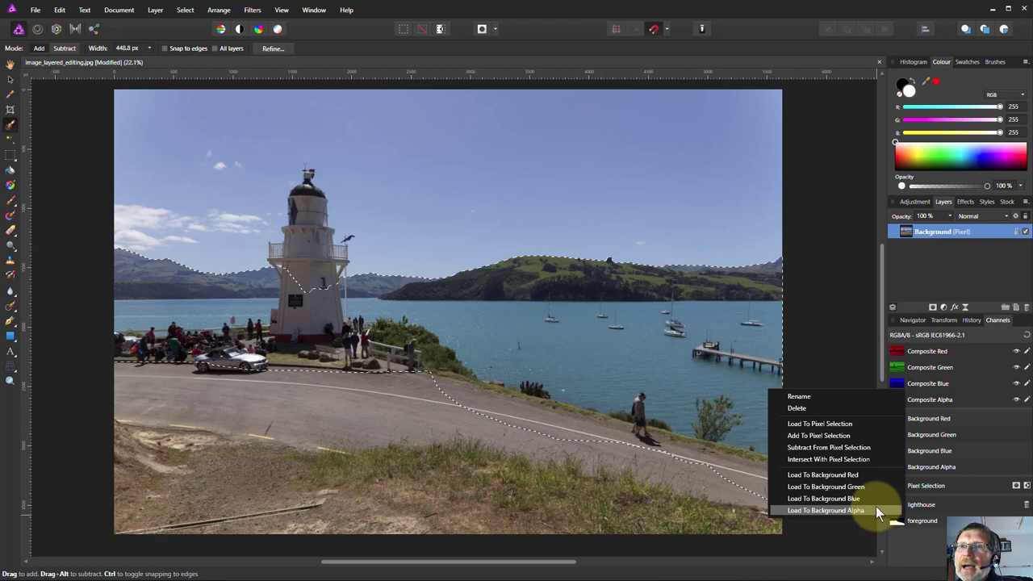
left_click(859, 447)
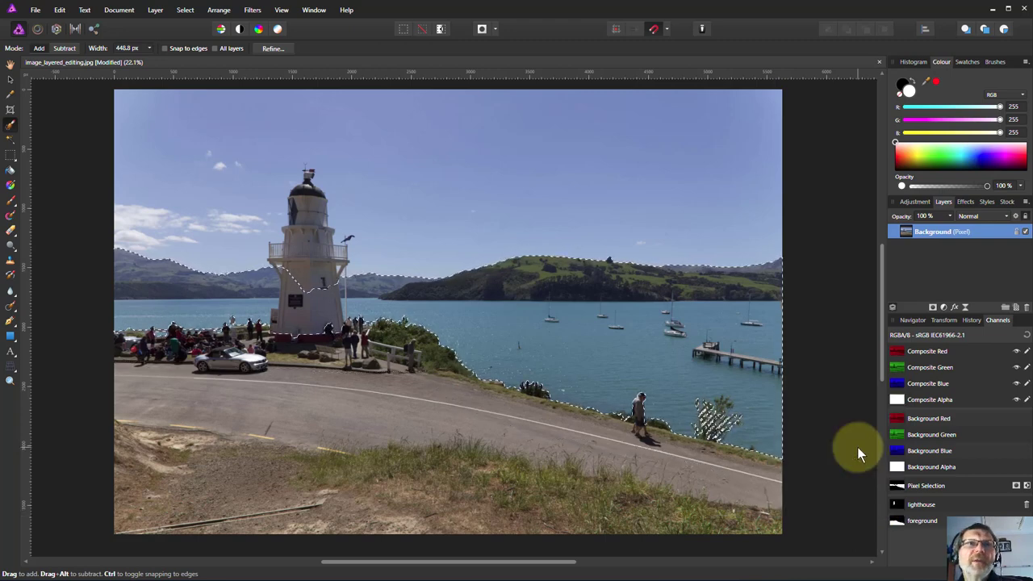
right_click(894, 505)
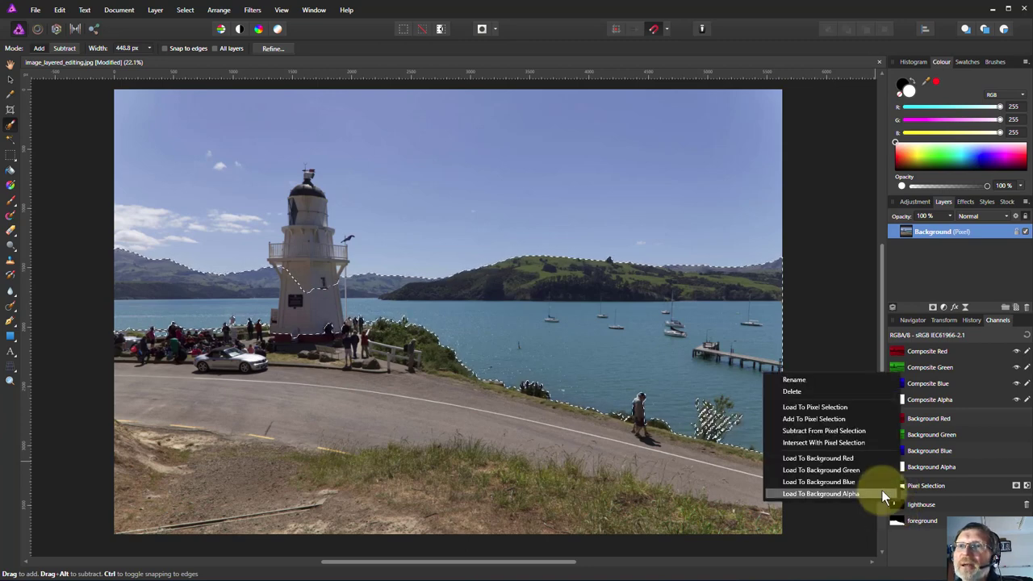
Subtract the lighthouse channel and save the selection as a spare channel named 'midground'
left_click(849, 430)
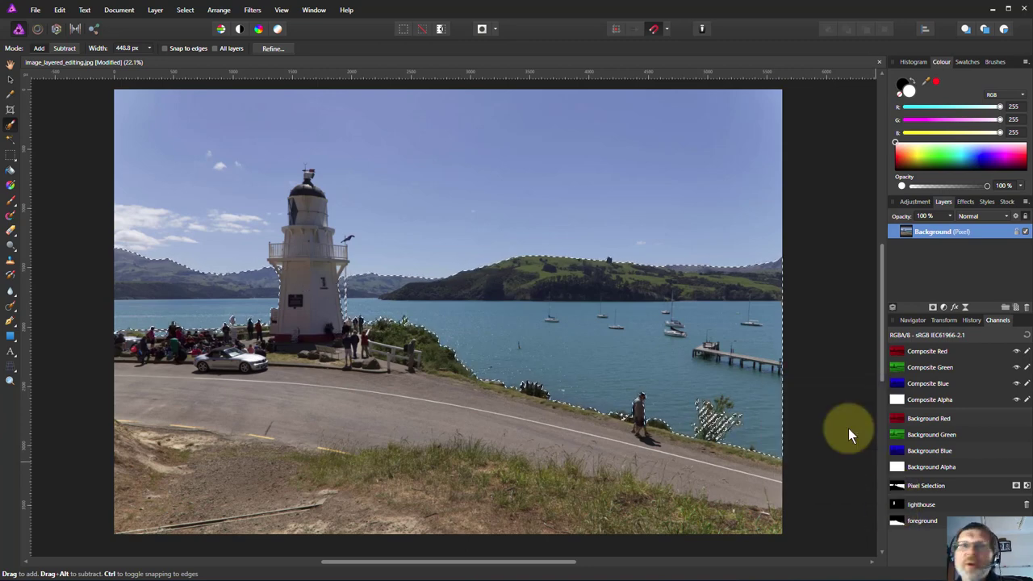
right_click(896, 487)
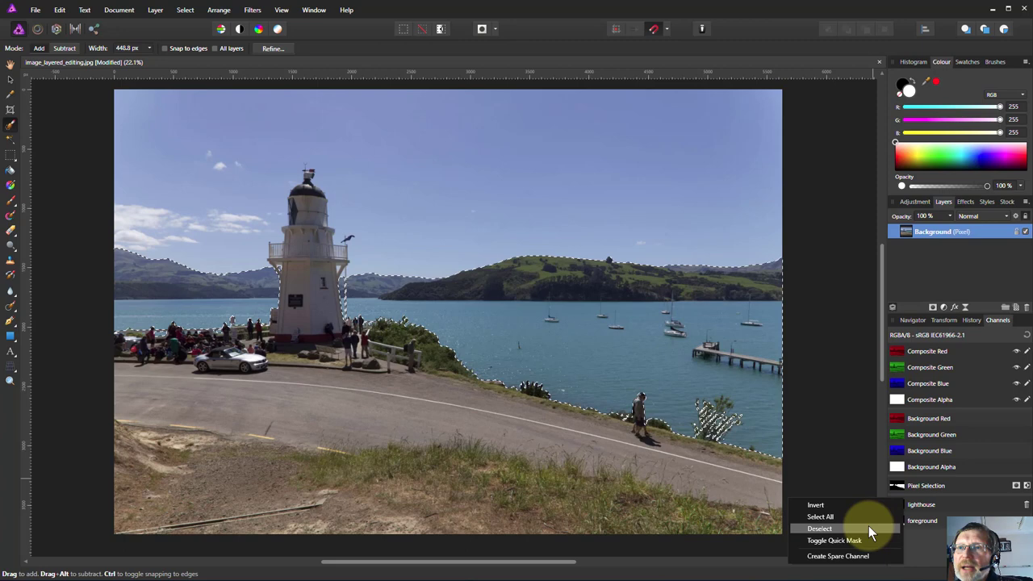
left_click(862, 556)
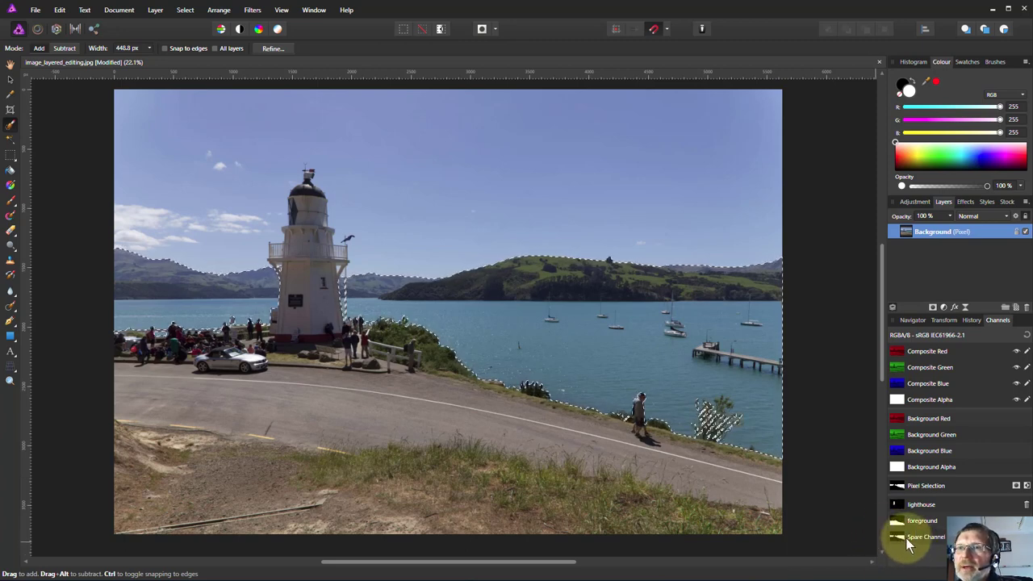
right_click(909, 535)
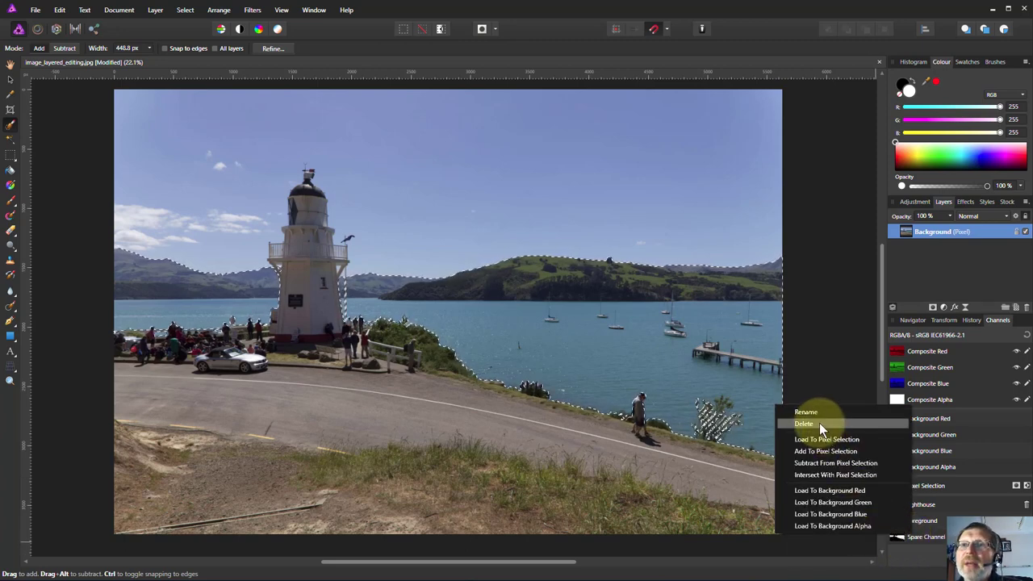
left_click(816, 413)
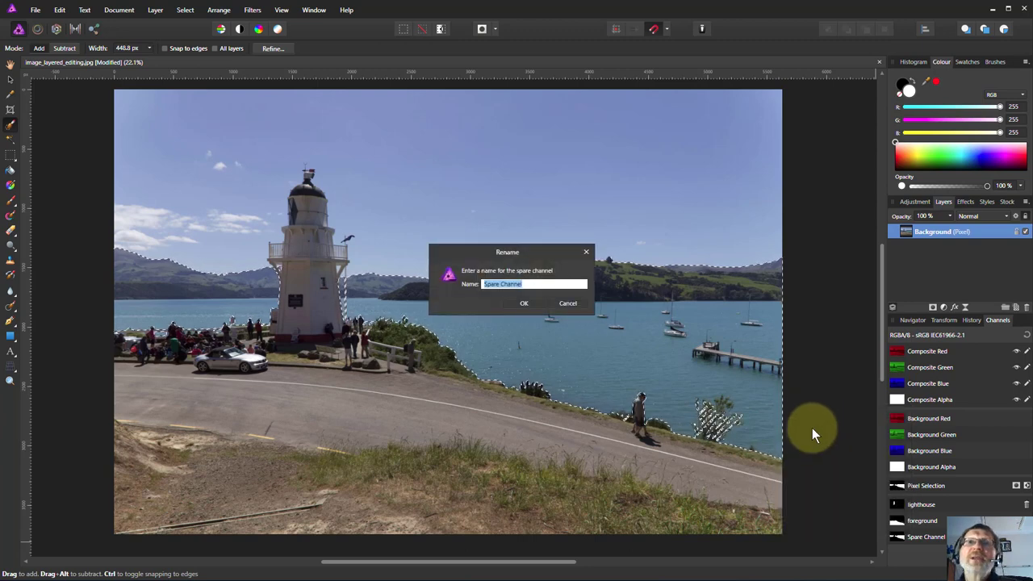
type("midground")
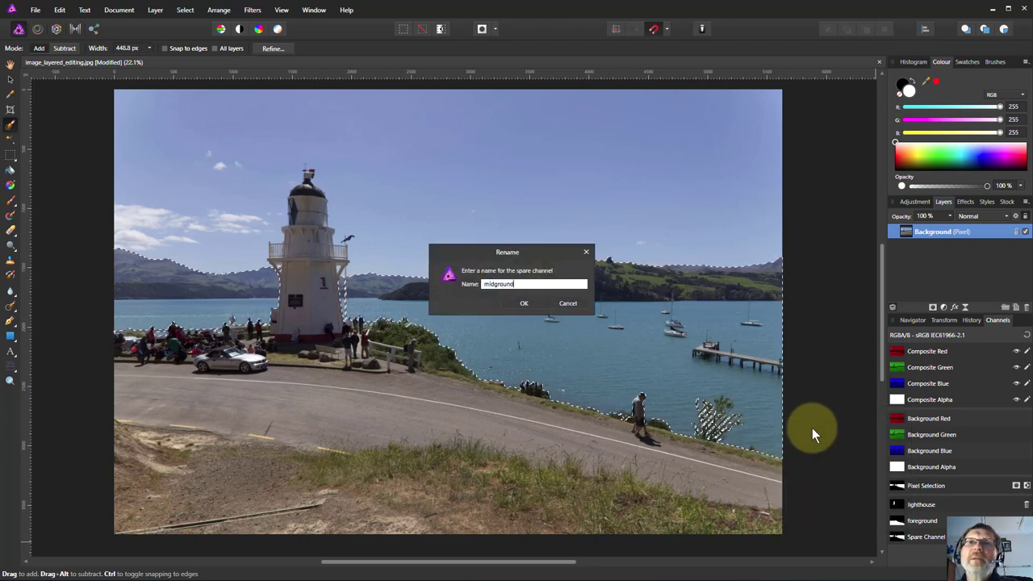
key("Return")
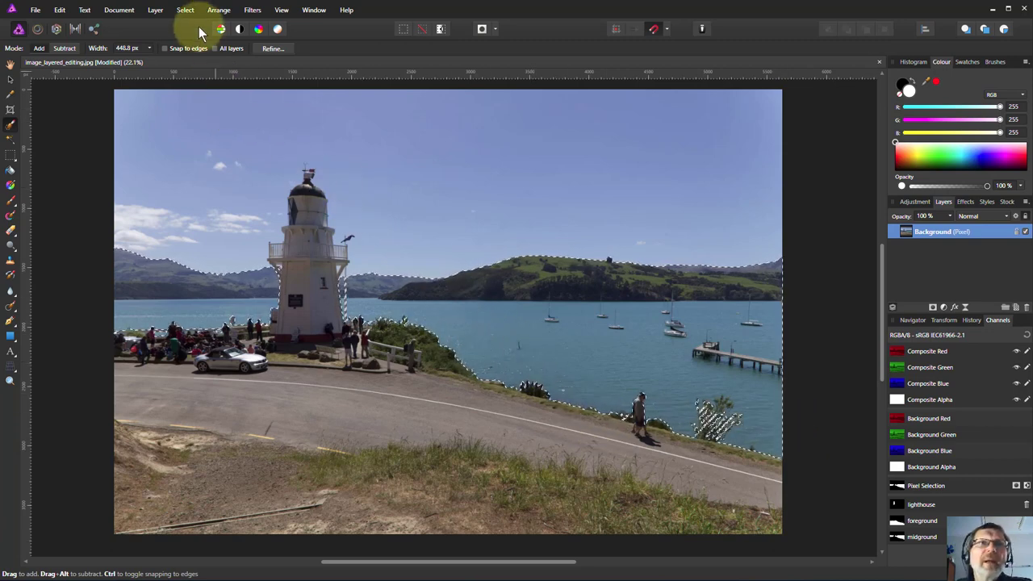
Select the entire image
left_click(158, 11)
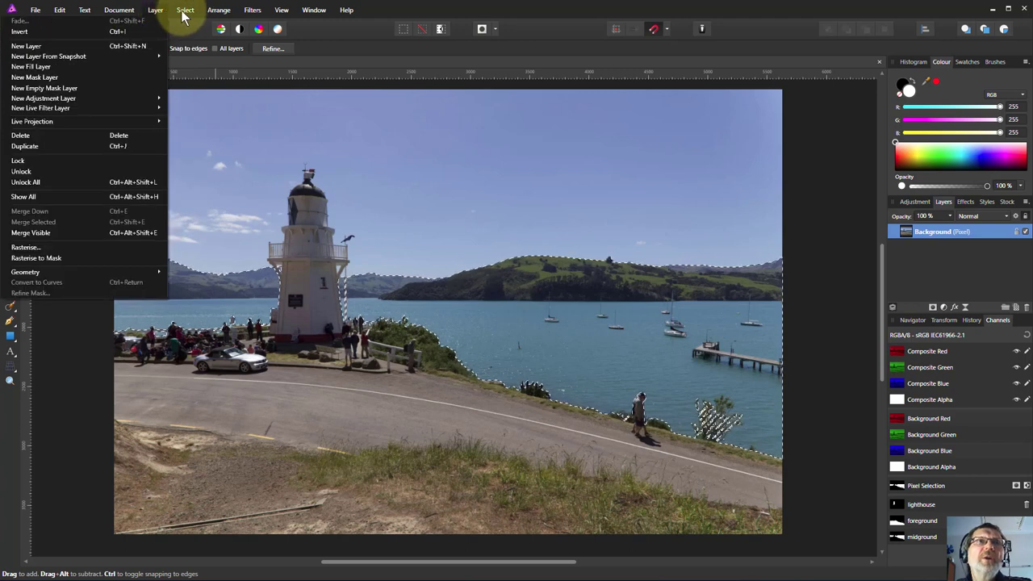
left_click(182, 10)
left_click(183, 10)
key("ctrl+a")
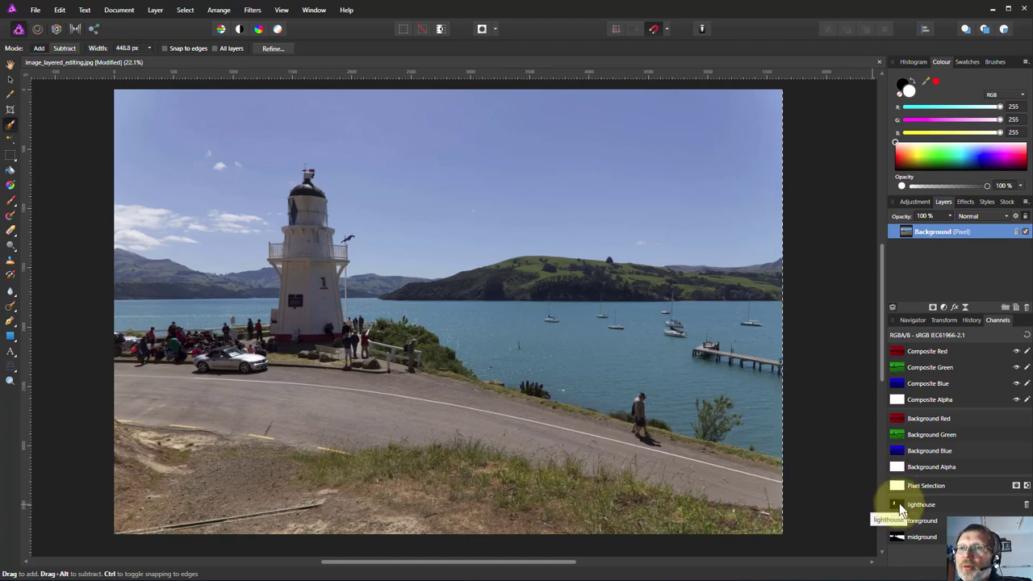
Subtract the lighthouse, foreground and midground channels from the selection, leaving only the sky
right_click(899, 503)
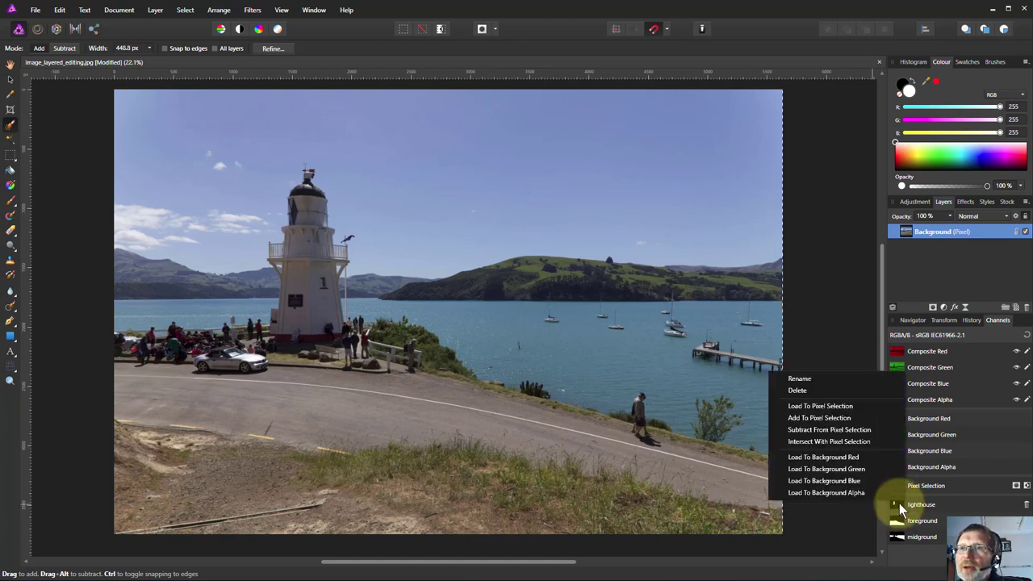
left_click(868, 430)
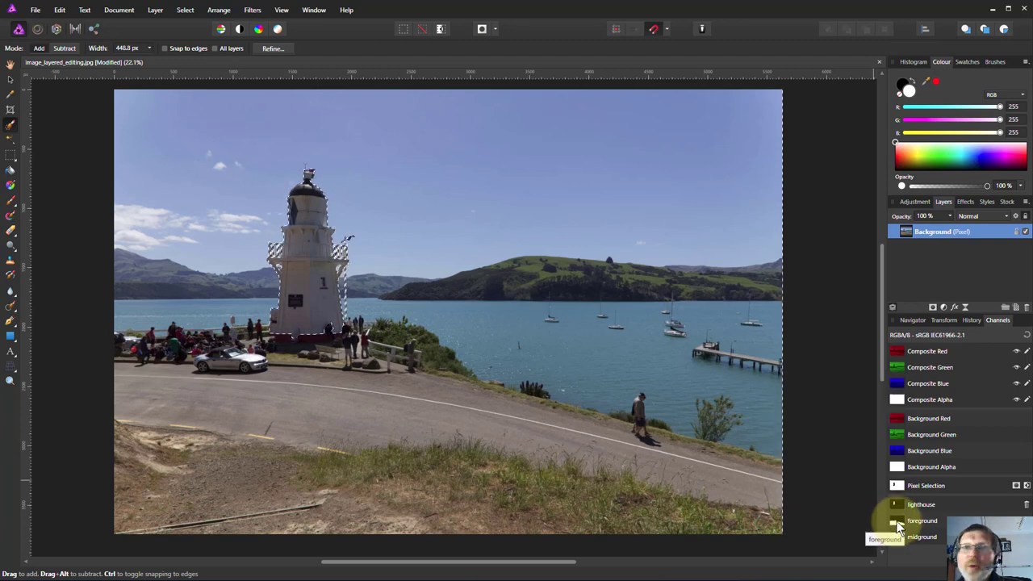
right_click(898, 525)
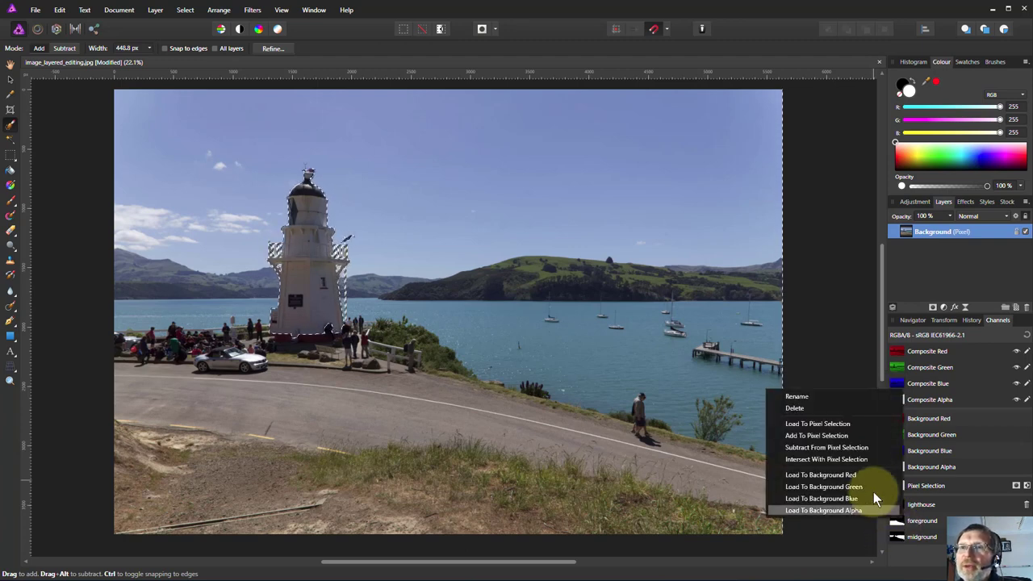
left_click(862, 447)
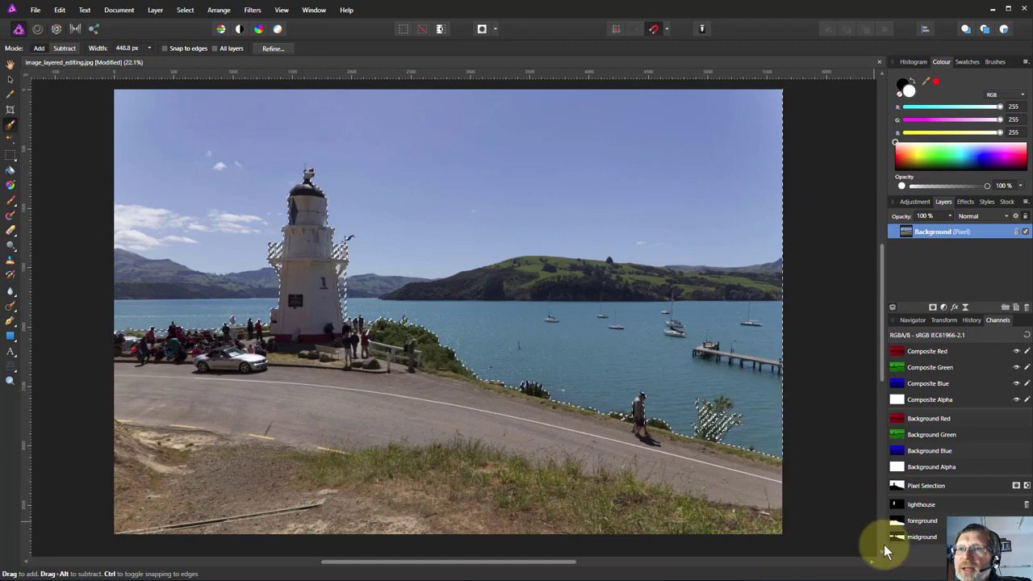
right_click(898, 540)
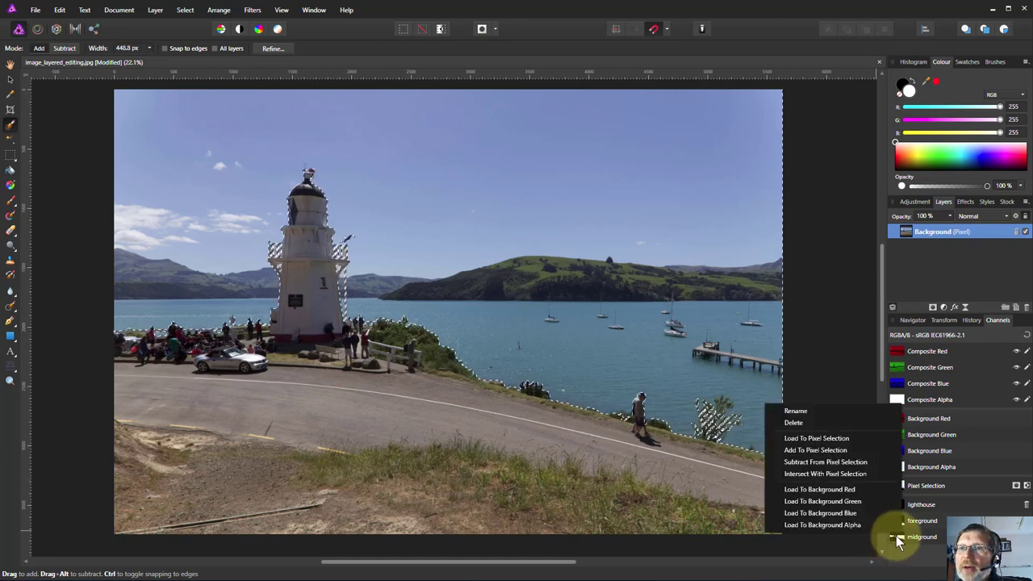
left_click(859, 461)
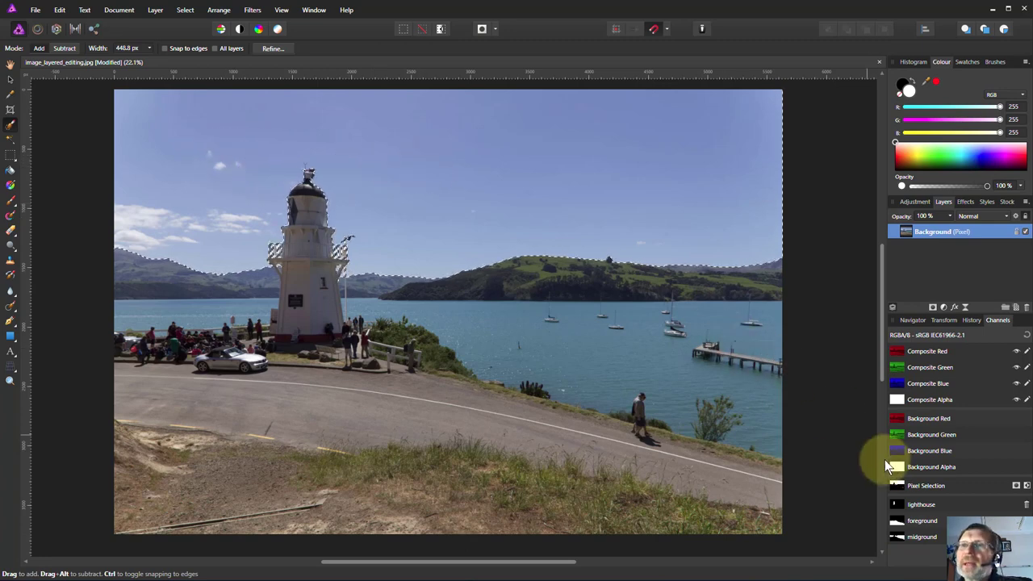
Save the remaining sky selection as a new spare channel
right_click(900, 484)
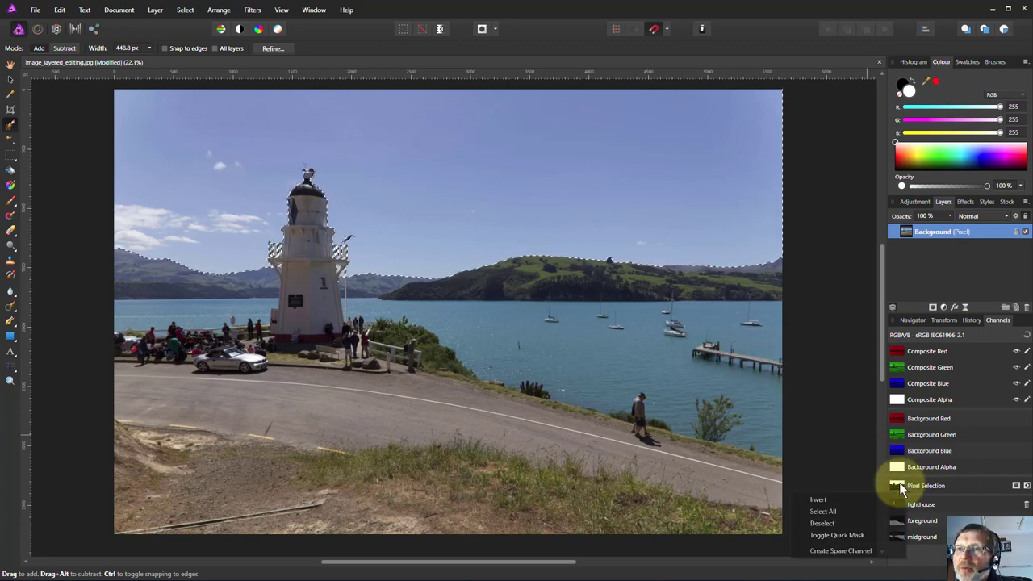
left_click(846, 555)
right_click(910, 555)
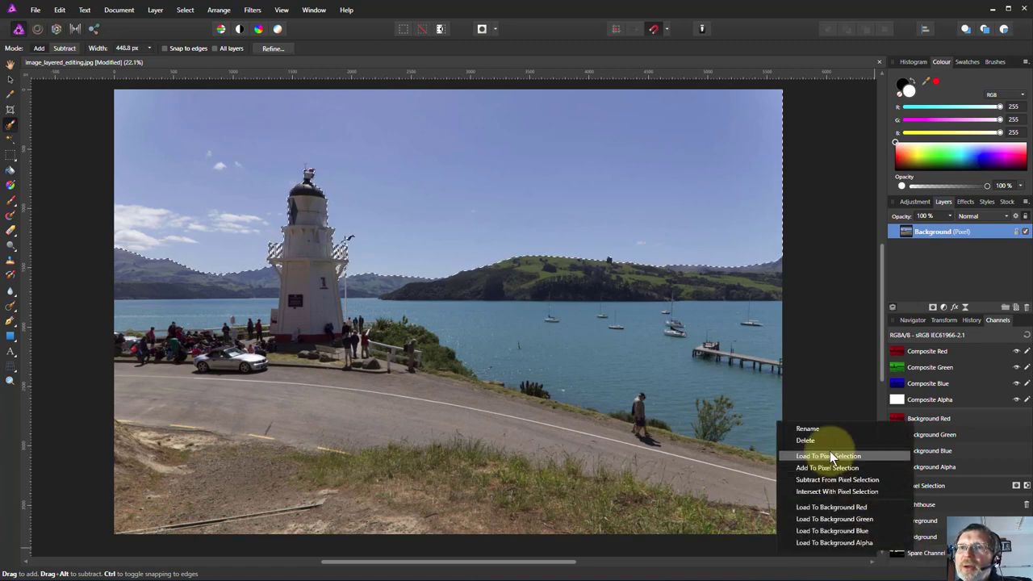
Rename the new spare channel to 'sky', correcting the mistyped 'skh'
left_click(810, 429)
type("s")
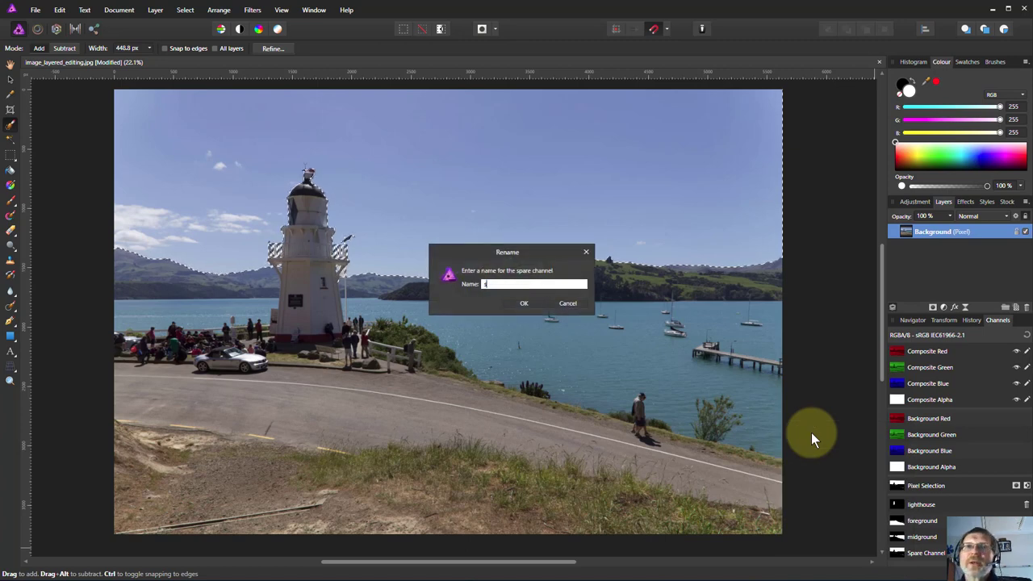
type("kh")
key("Return")
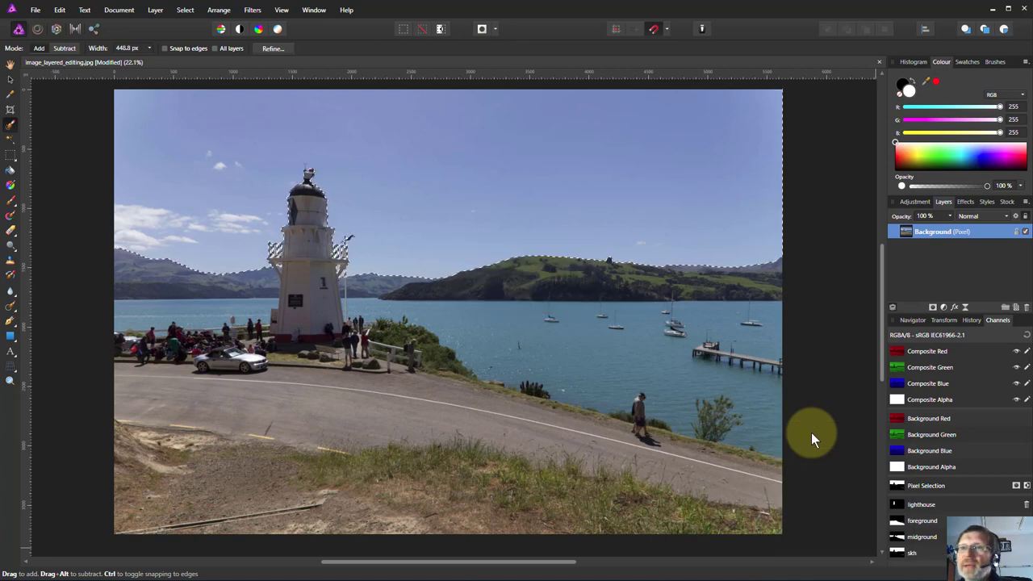
right_click(908, 551)
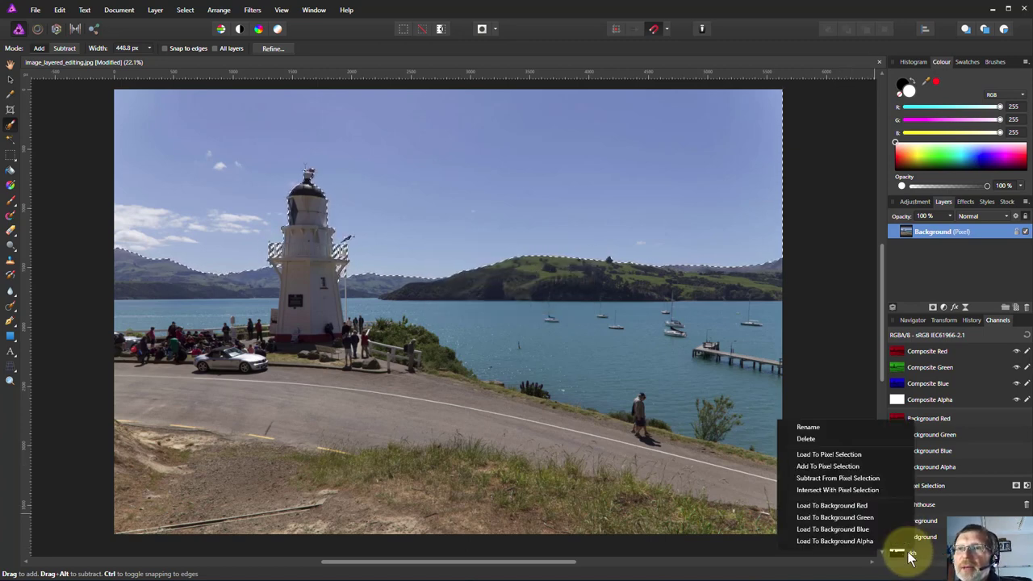
left_click(827, 428)
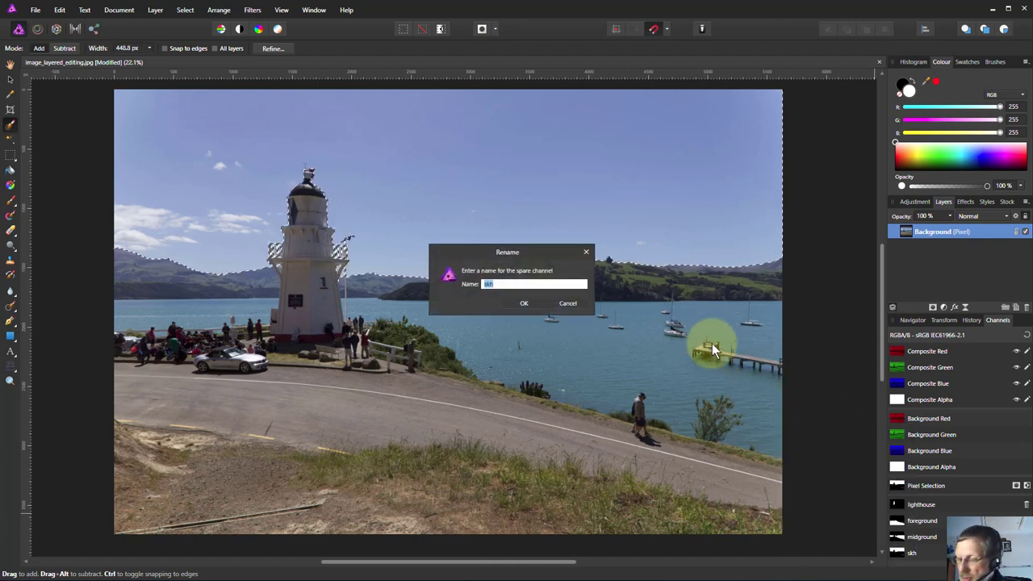
type("sky")
key("BackSpace")
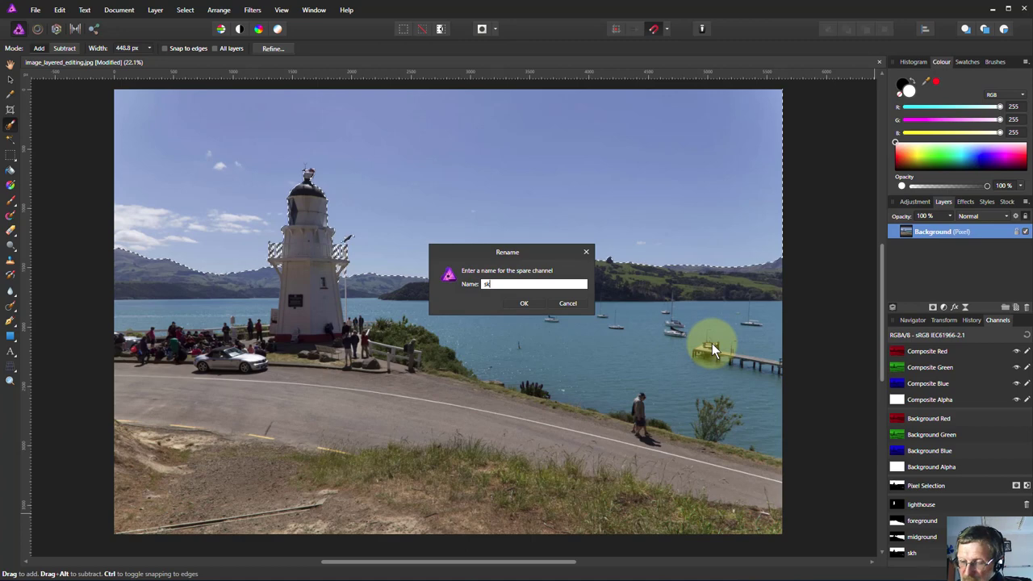
type("y")
key("Return")
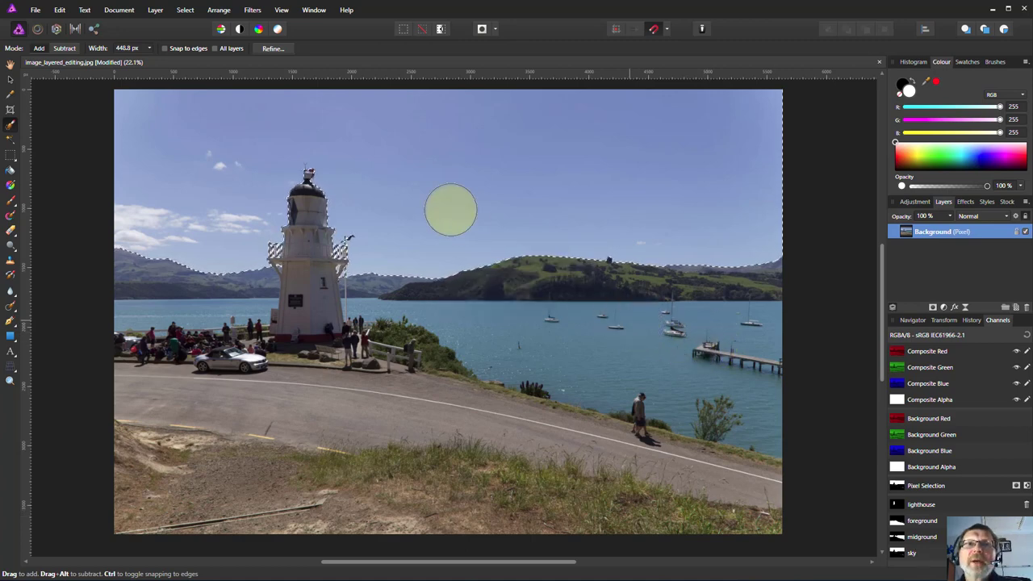
Clear the sky selection with Select > Deselect
left_click(123, 11)
mouse_move(186, 15)
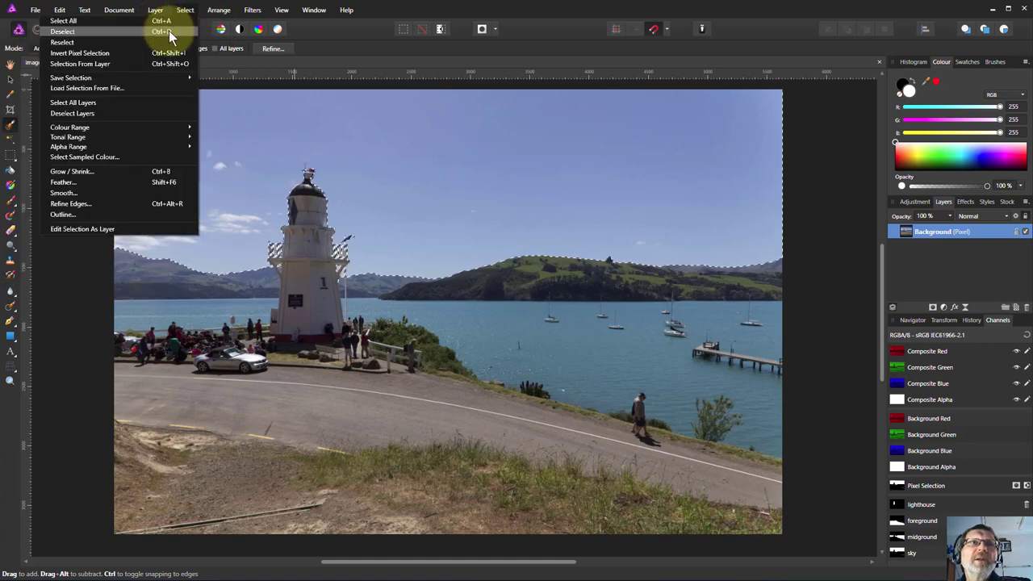
left_click(169, 31)
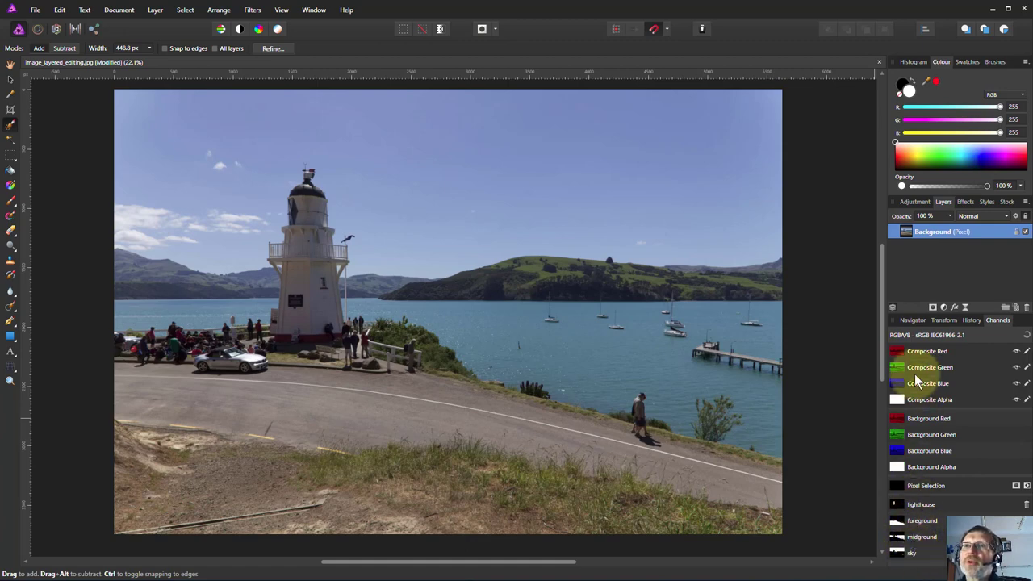
Add a Curves adjustment and bend the curve upward to brighten the image
left_click(944, 308)
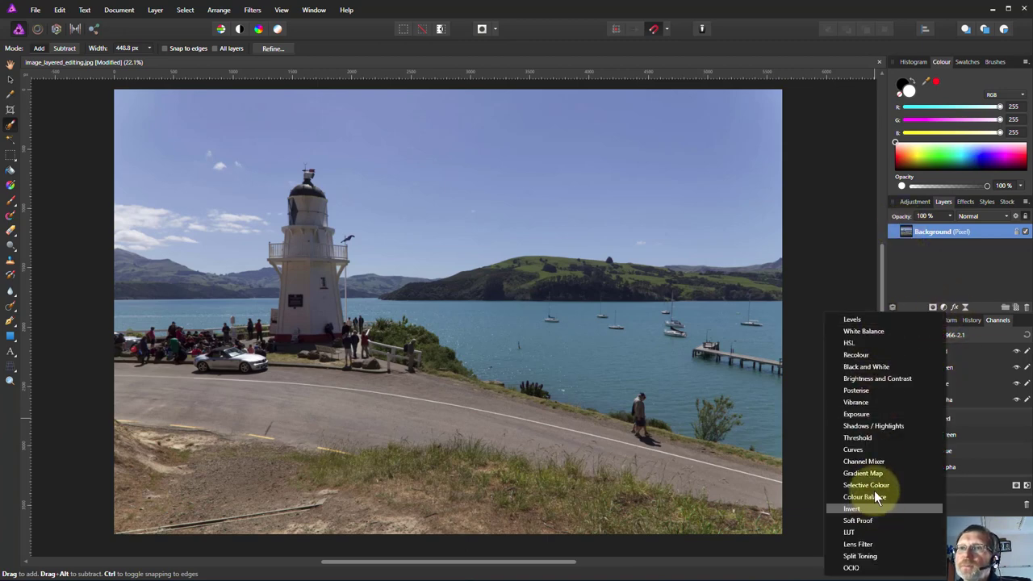
left_click(869, 448)
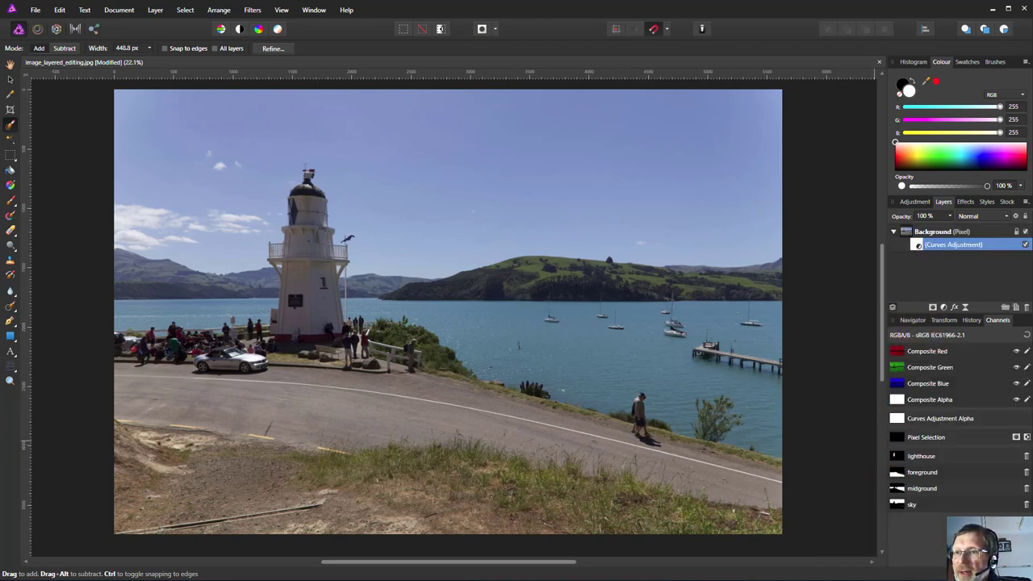
left_click_drag(211, 468, 465, 159)
left_click_drag(548, 261, 518, 249)
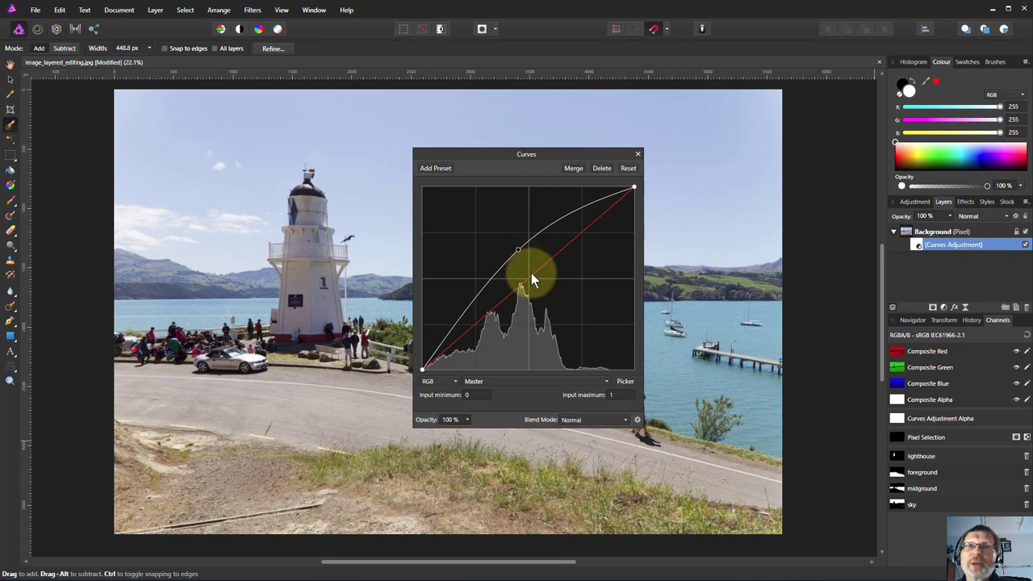
Load the lighthouse channel as the Curves alpha mask and fine-tune the brightening
right_click(898, 456)
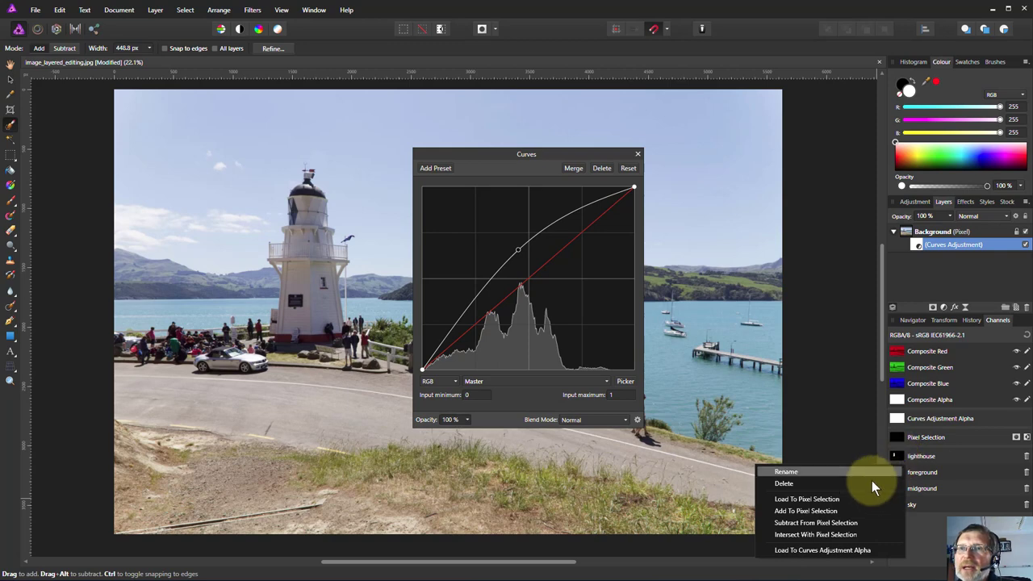
left_click(842, 551)
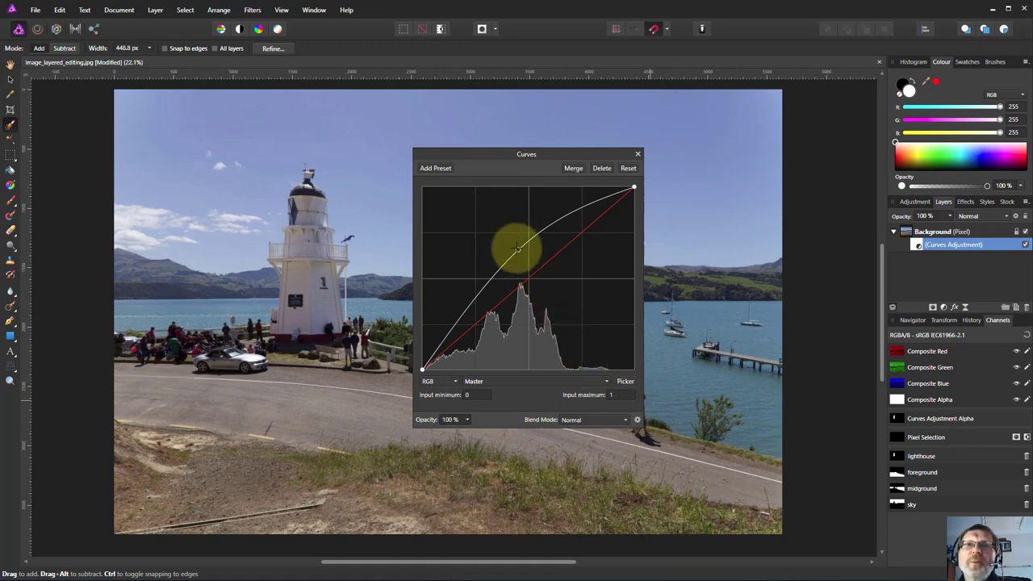
mouse_move(517, 249)
left_mouse_down()
mouse_move(506, 233)
mouse_move(555, 295)
mouse_move(505, 242)
mouse_move(516, 257)
mouse_move(513, 248)
left_mouse_up()
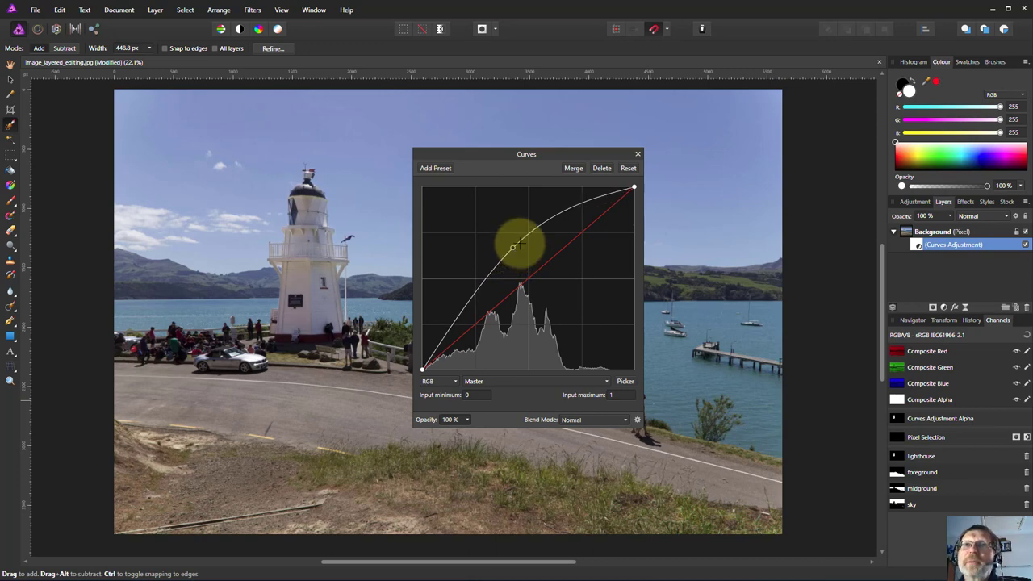
Add a second Curves adjustment above the Background layer
left_click(911, 233)
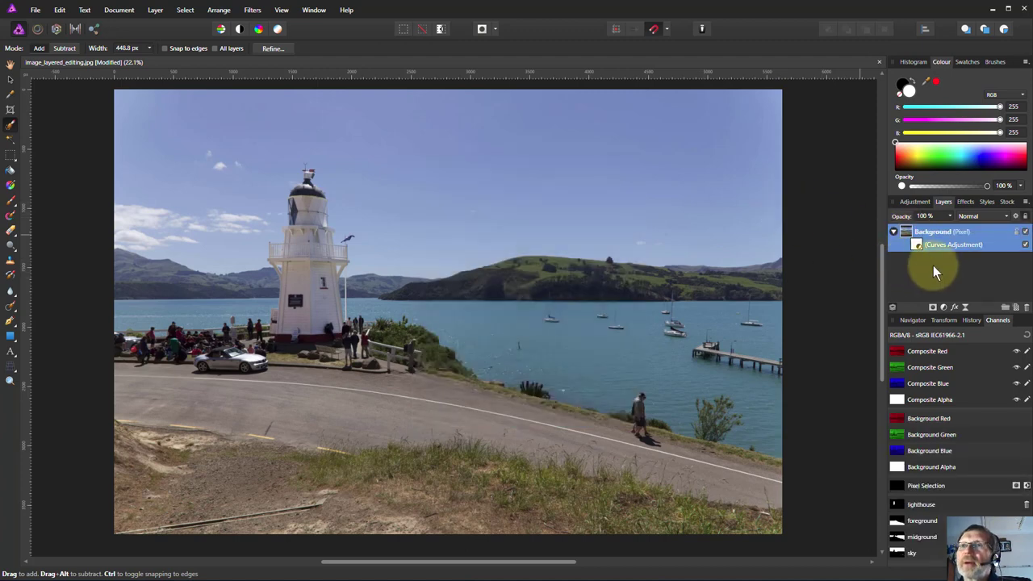
left_click(943, 306)
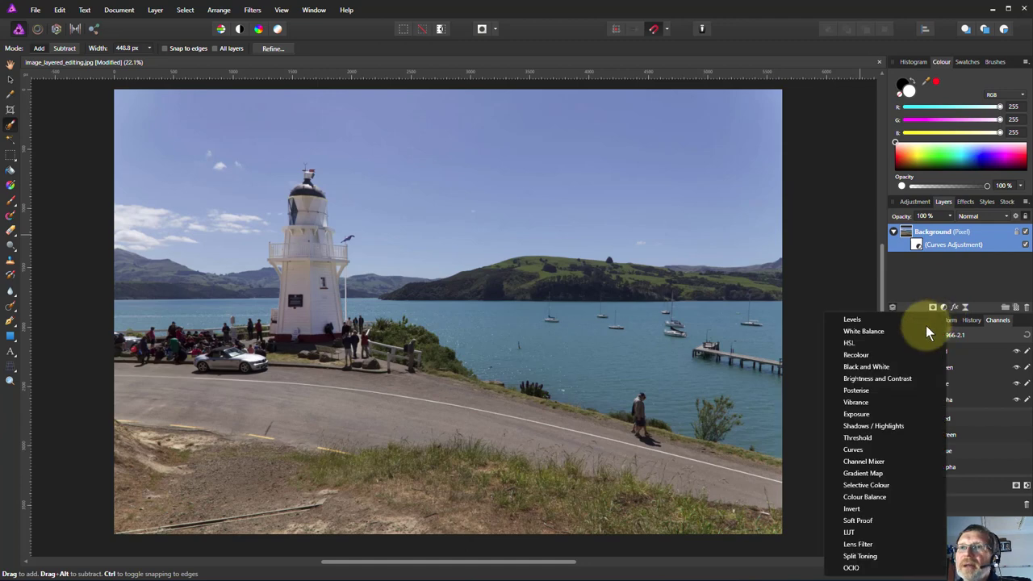
left_click(873, 449)
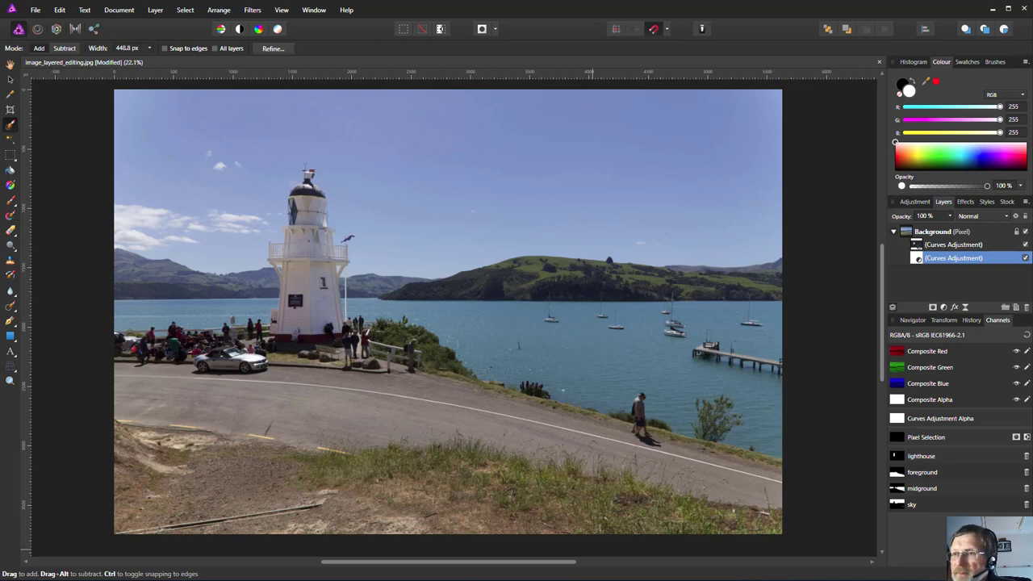
left_click_drag(322, 355, 635, 107)
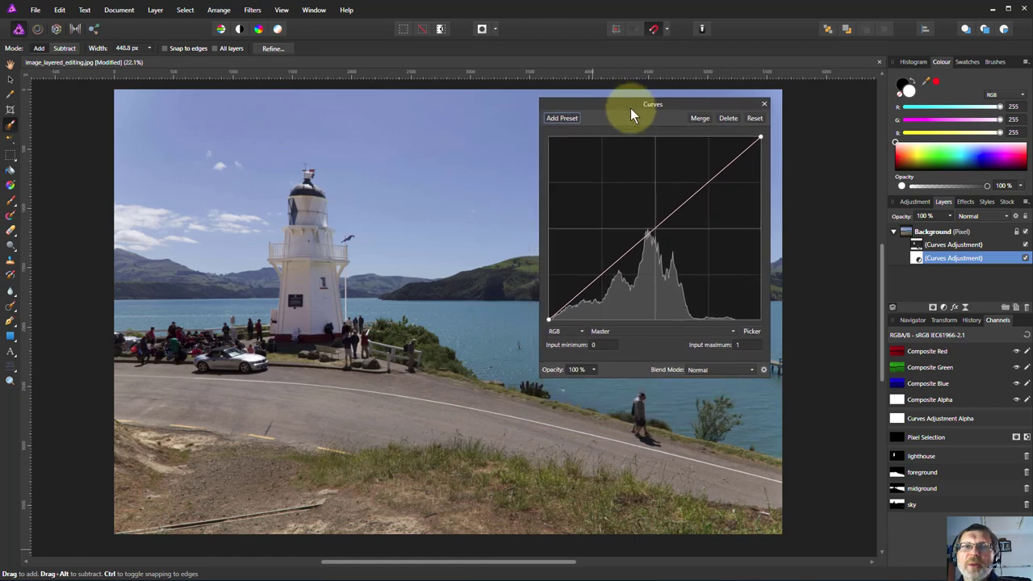
Mask it with the foreground channel and shape the curve to lift shadows, keeping highlights near the diagonal
right_click(899, 476)
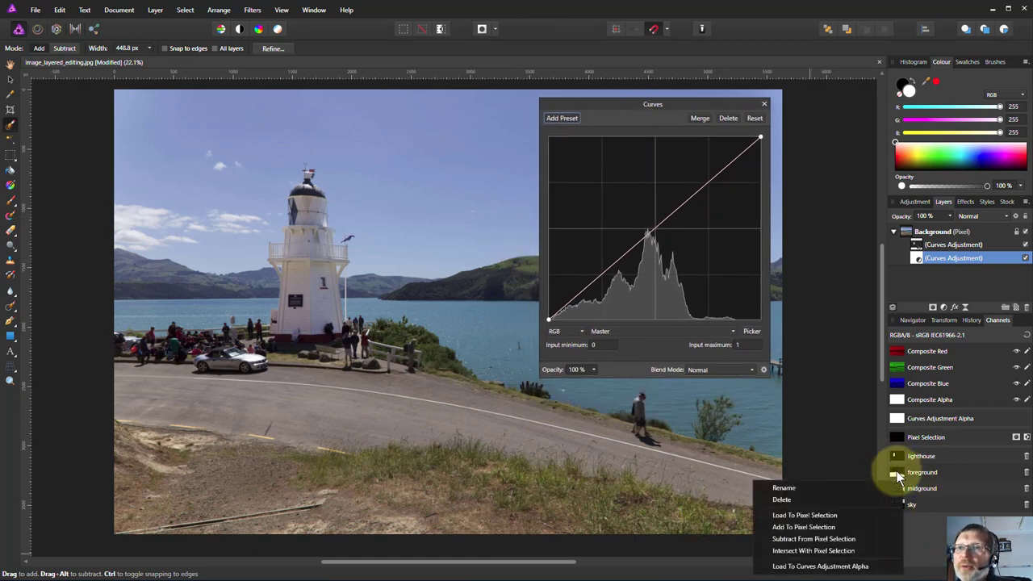
left_click(820, 566)
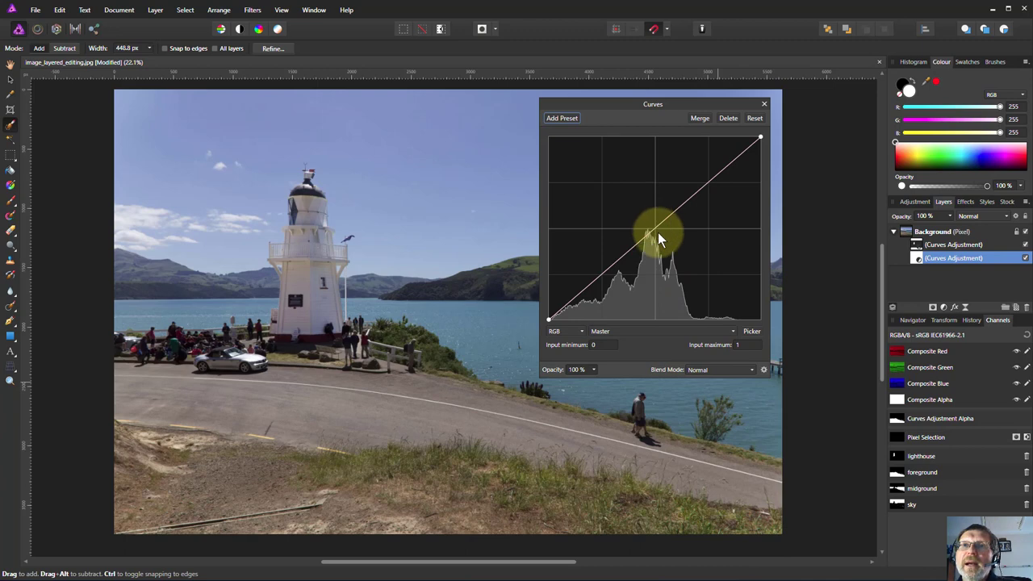
mouse_move(652, 226)
left_mouse_down()
mouse_move(643, 218)
mouse_move(661, 243)
mouse_move(630, 198)
mouse_move(647, 220)
mouse_move(630, 223)
mouse_move(641, 221)
left_mouse_up()
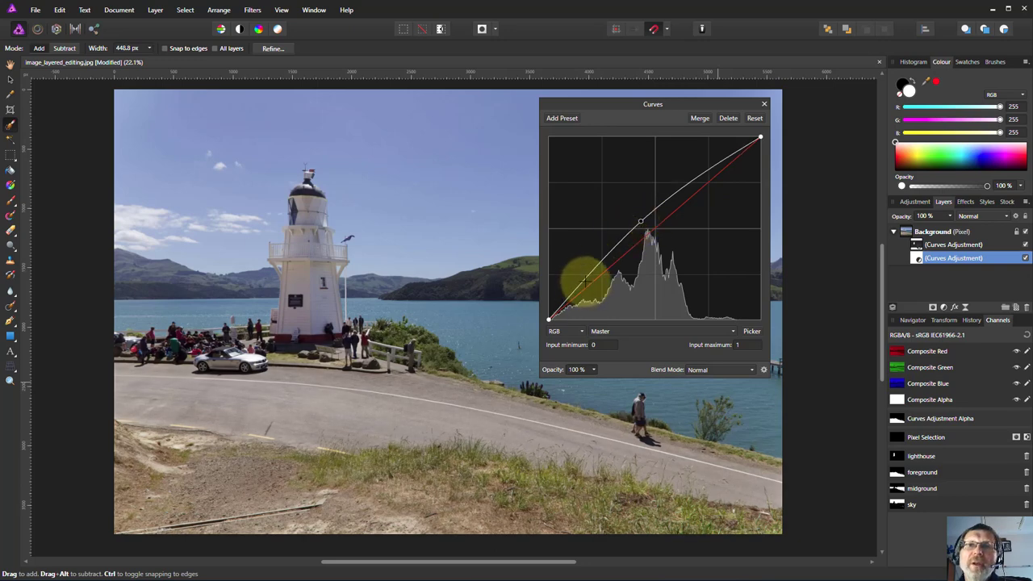
left_click_drag(584, 290, 581, 275)
left_click_drag(646, 236, 642, 225)
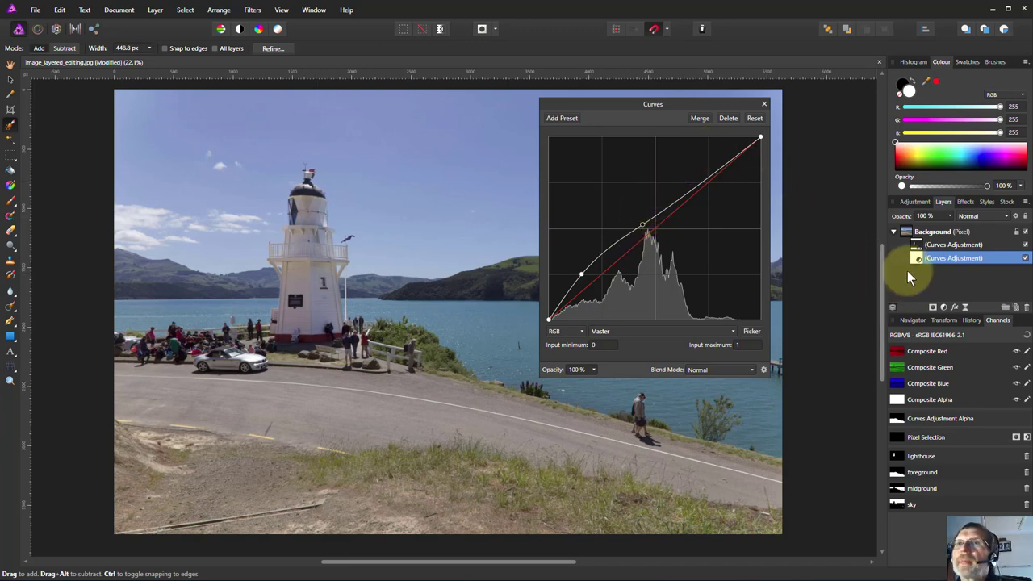
Target the Background layer and add a third Curves adjustment
left_click(924, 232)
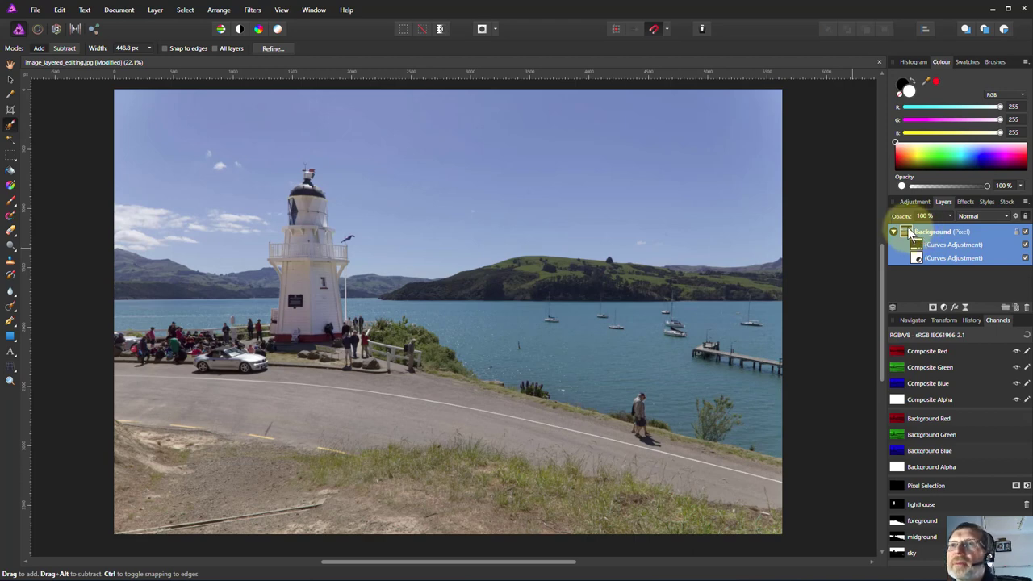
right_click(910, 233)
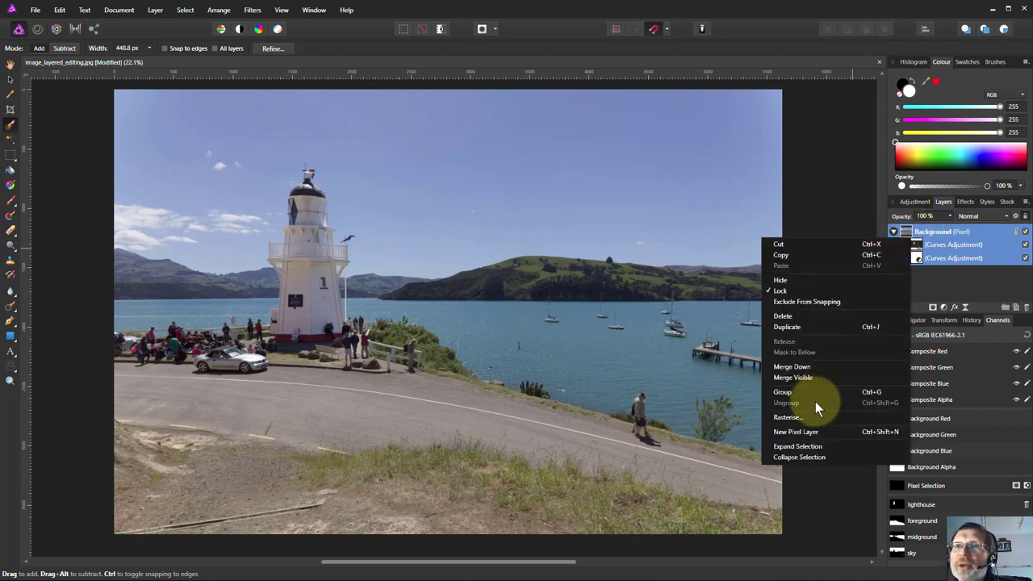
left_click(944, 308)
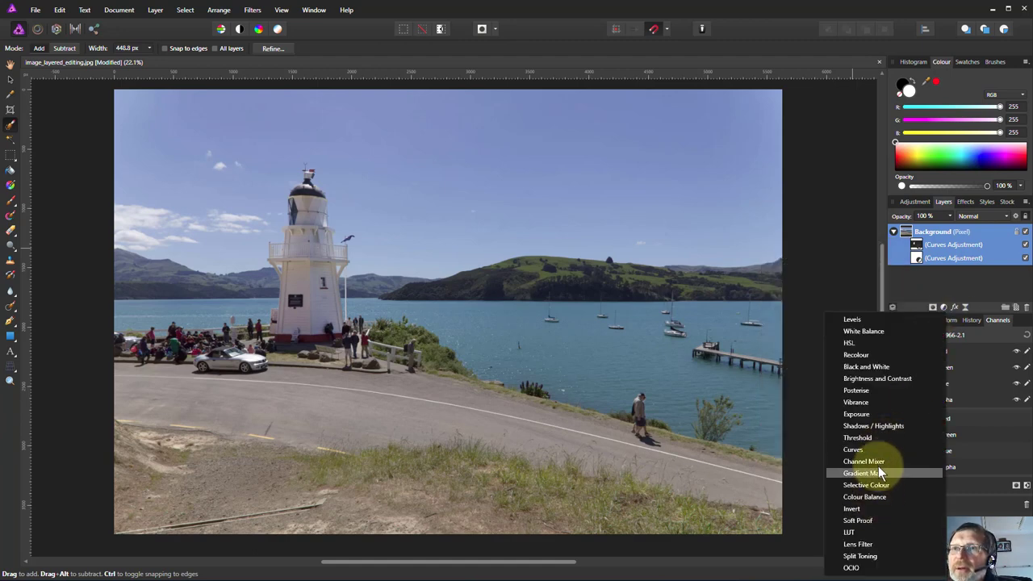
left_click(871, 450)
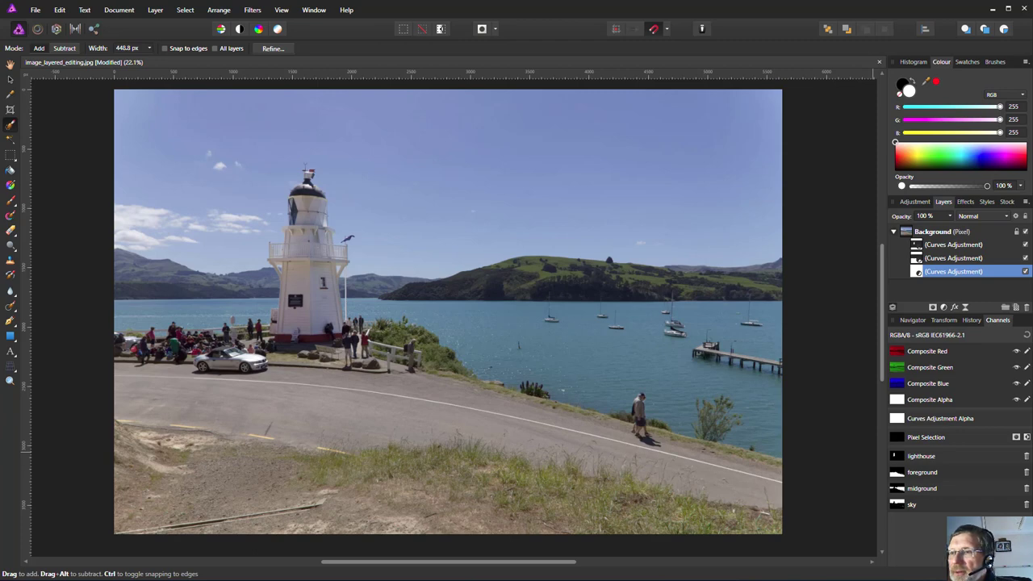
left_click_drag(296, 417, 563, 139)
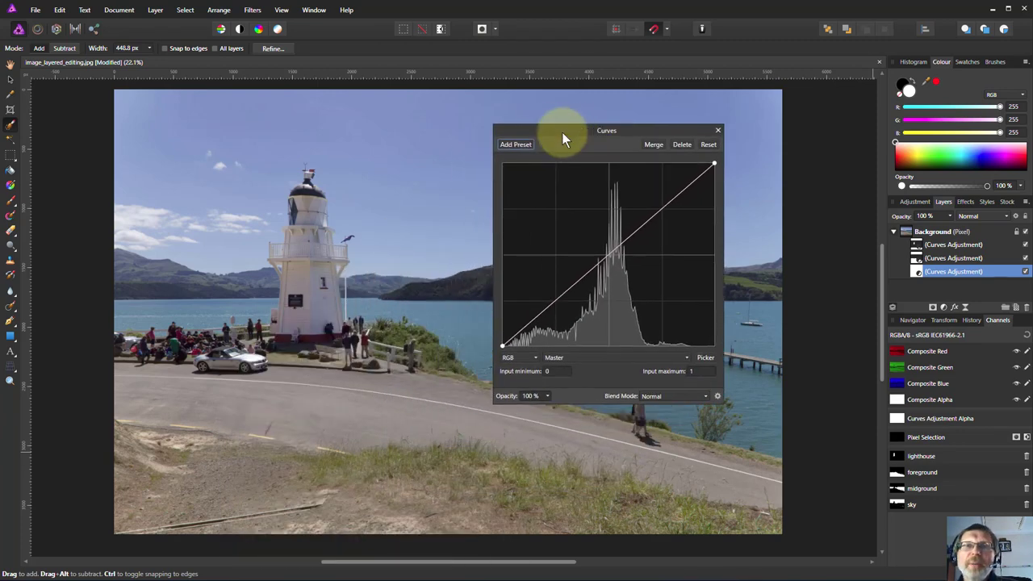
Load the midground channel as its mask and shape a gentle S-curve adding contrast
right_click(913, 489)
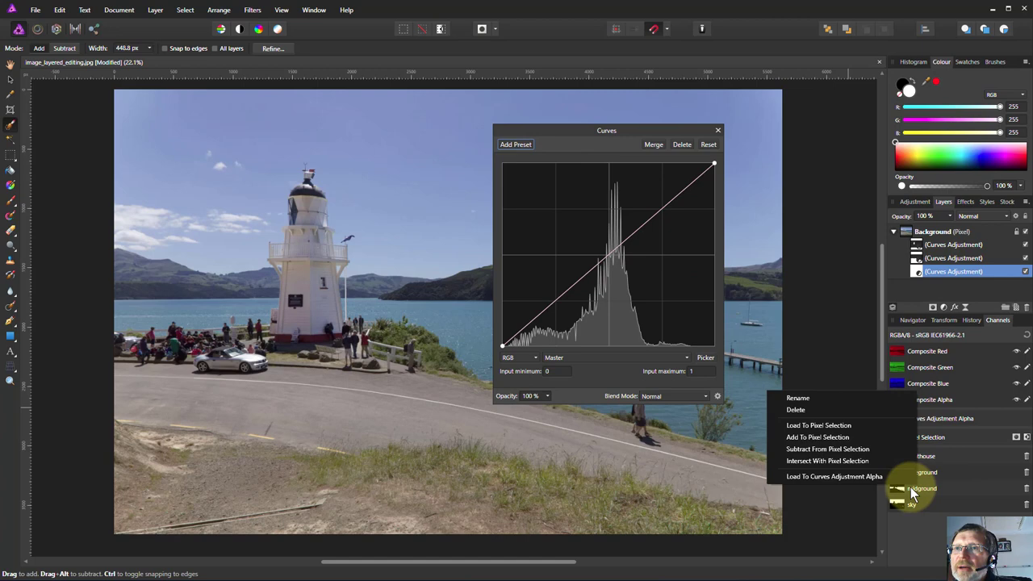
left_click(849, 476)
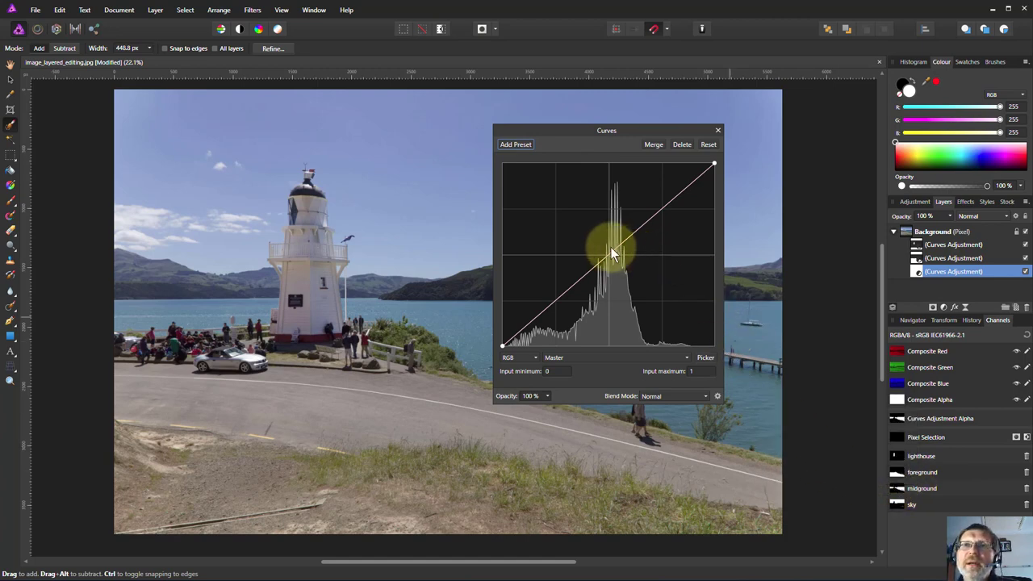
left_click_drag(609, 252, 639, 217)
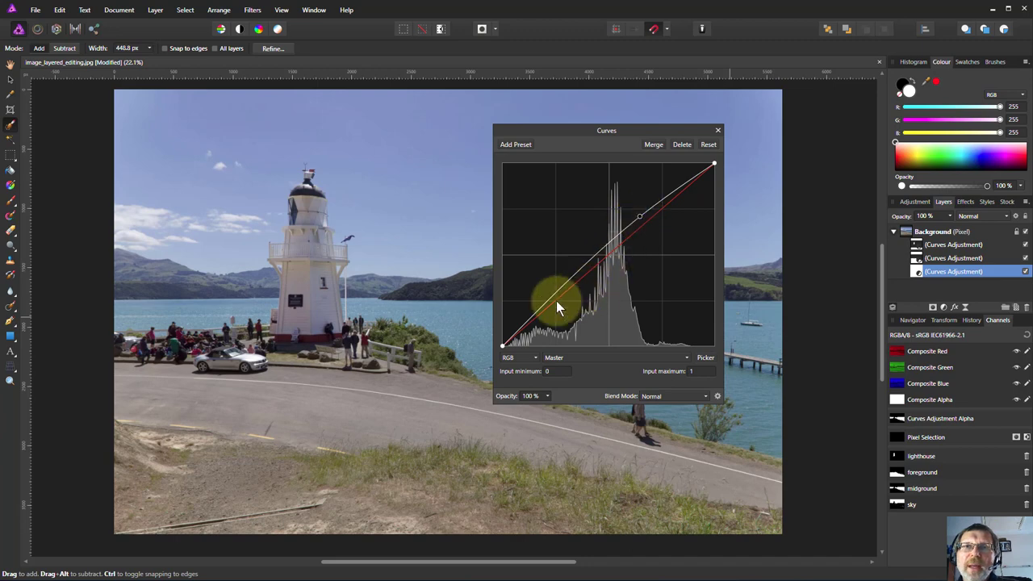
left_click_drag(554, 300, 557, 305)
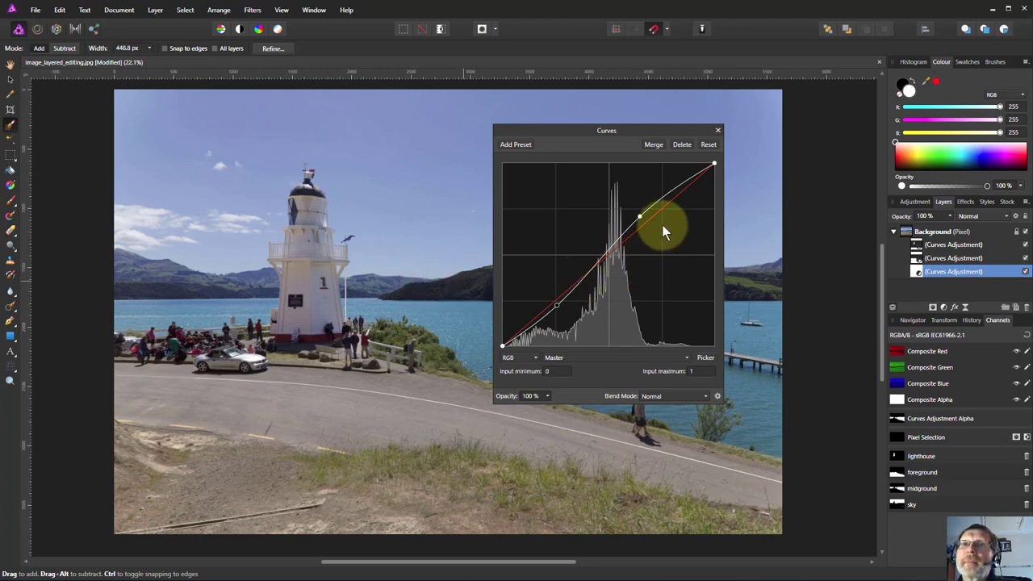
Add a Gaussian Blur live filter to the Background layer
left_click(916, 234)
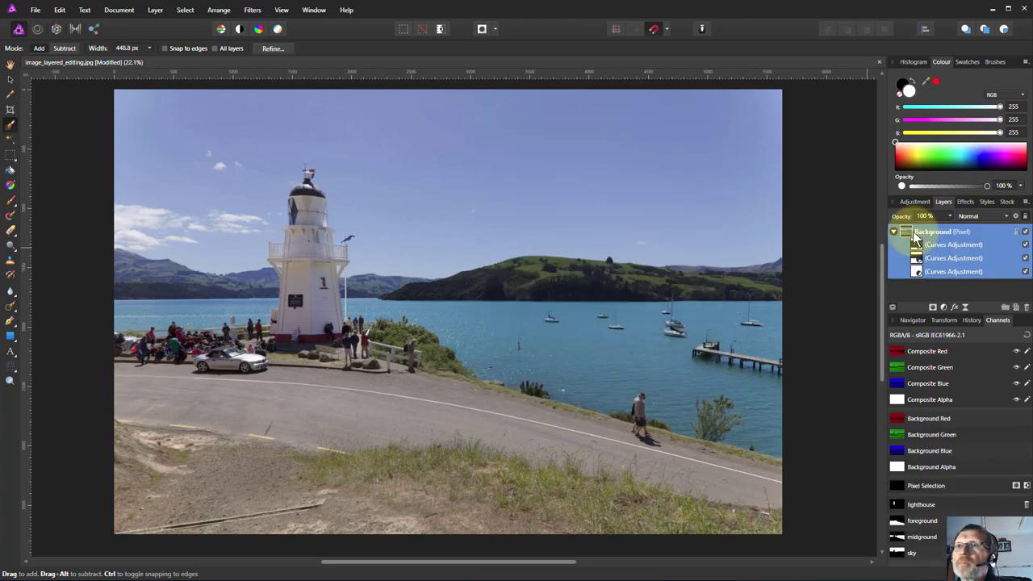
left_click(966, 308)
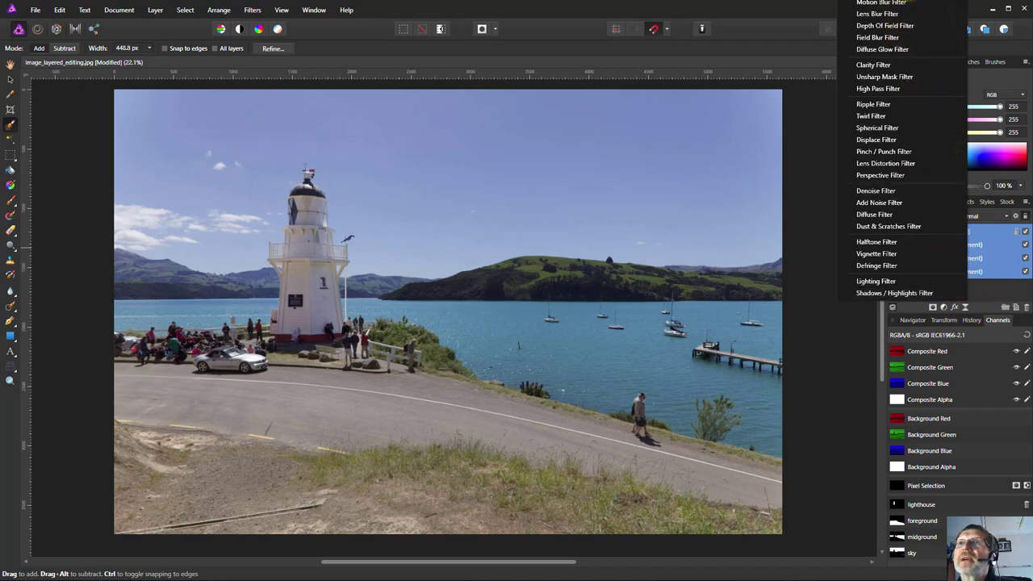
left_click(880, 3)
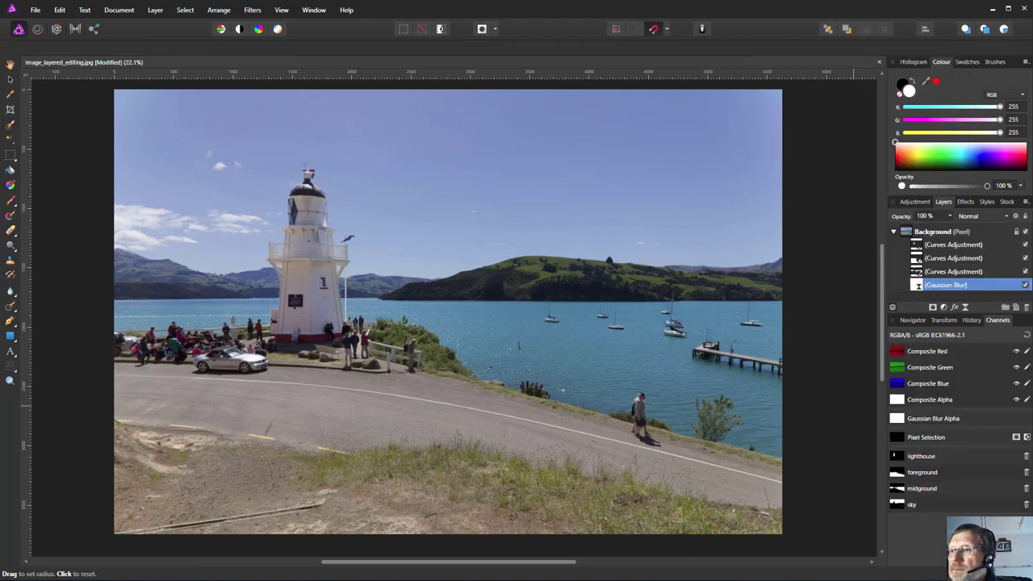
Set the blur radius to 0.5 px and load the sky channel as its mask
left_click_drag(189, 425, 516, 277)
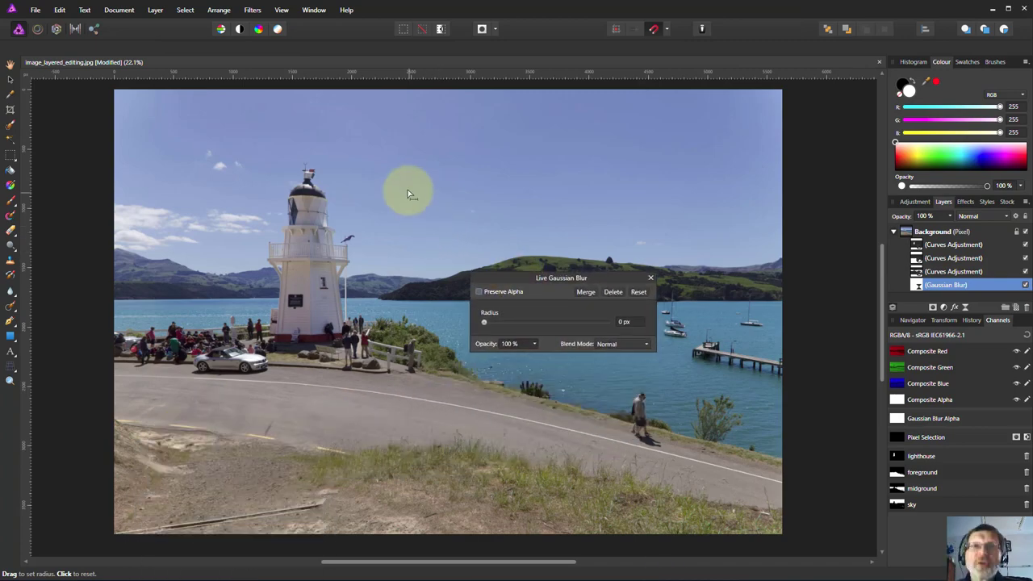
scroll(408, 190, "up", 10)
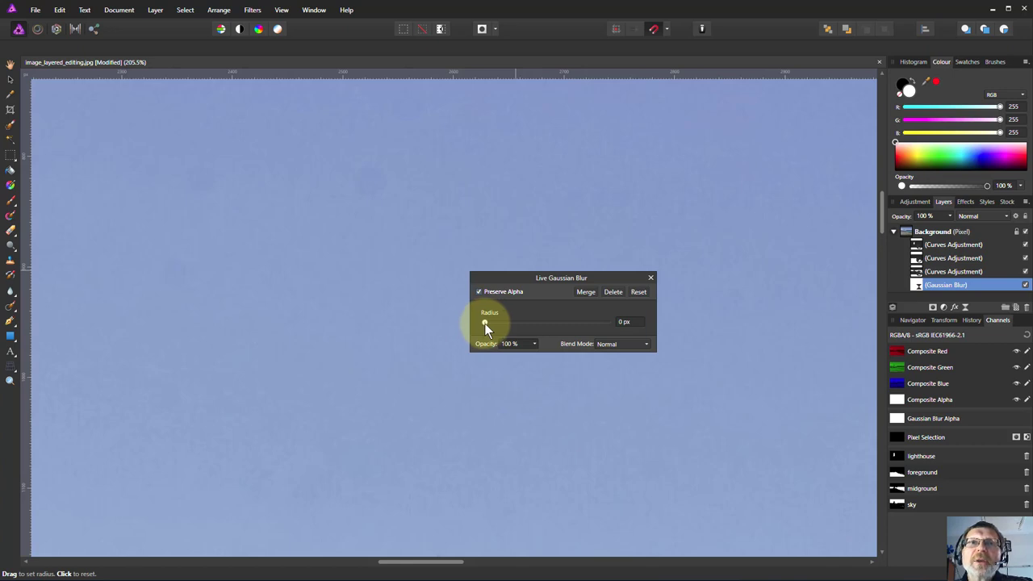
left_click_drag(485, 323, 495, 322)
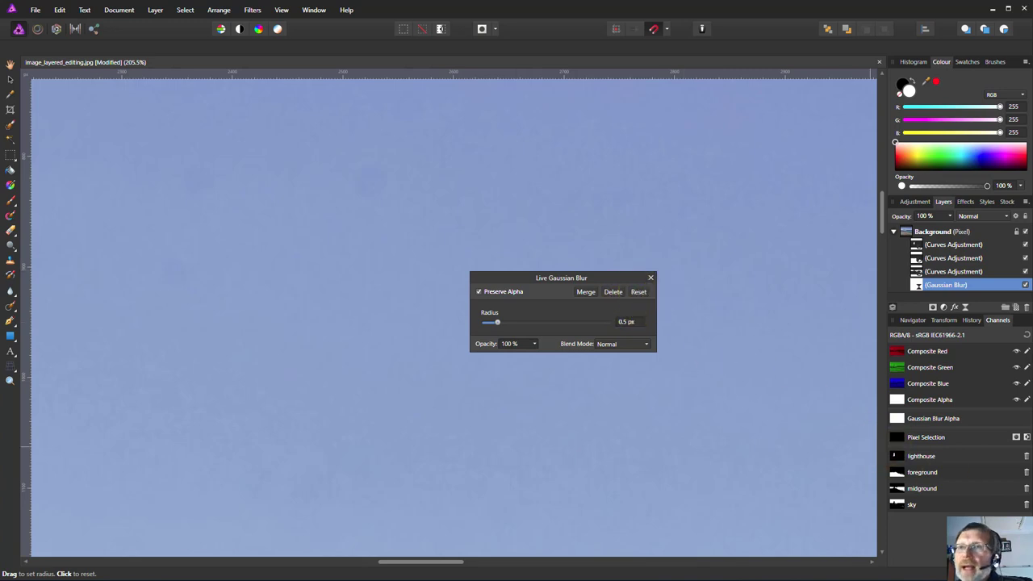
right_click(896, 505)
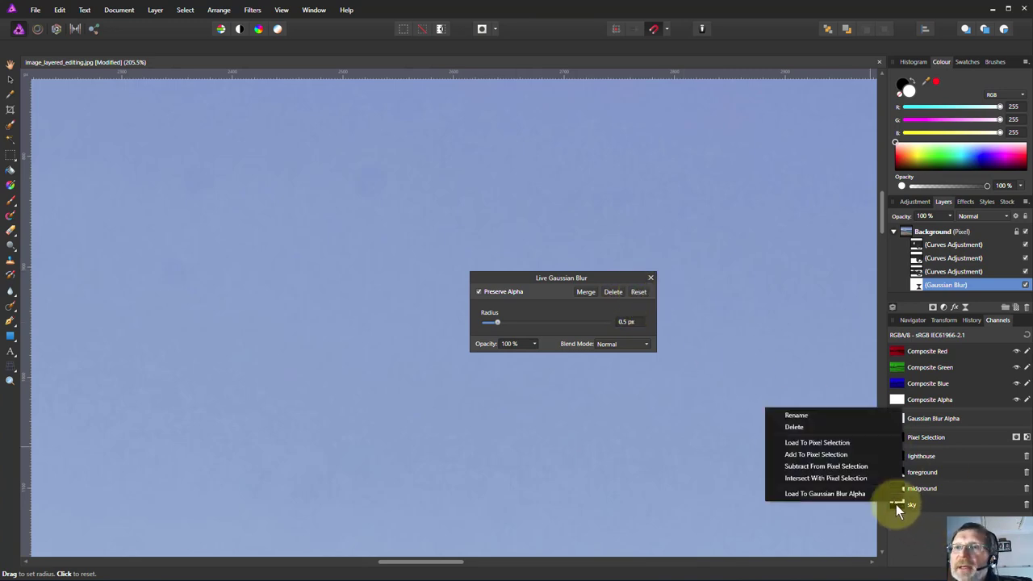
left_click(883, 493)
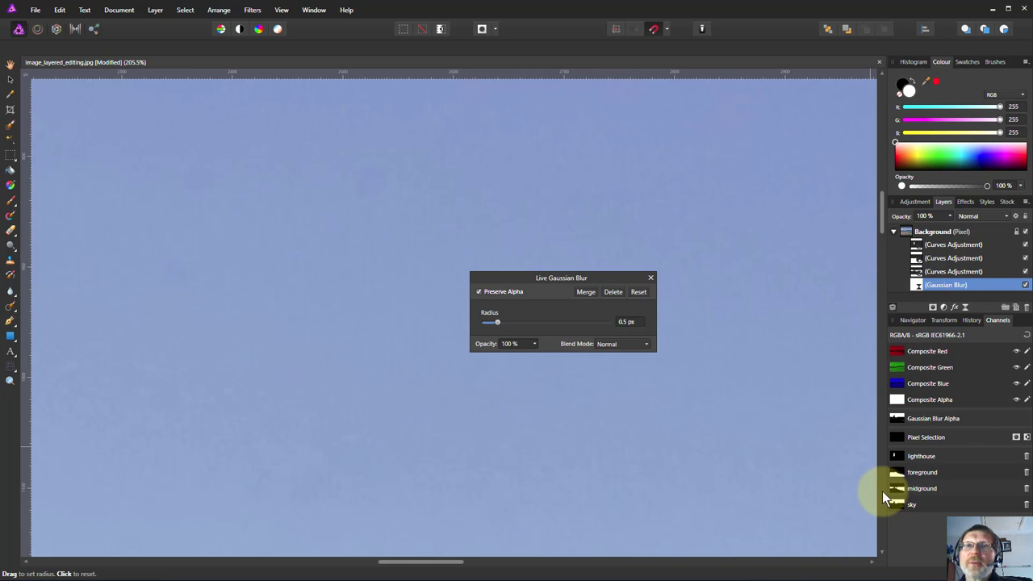
Fit the photo to the window and scrub the History slider from the original to the latest edit
key("w")
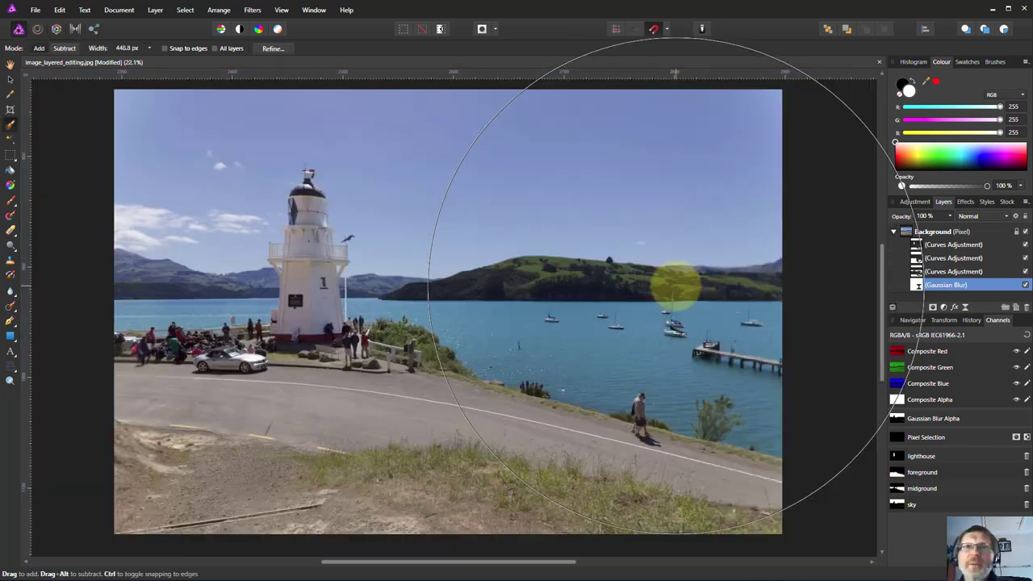
key("ctrl+0")
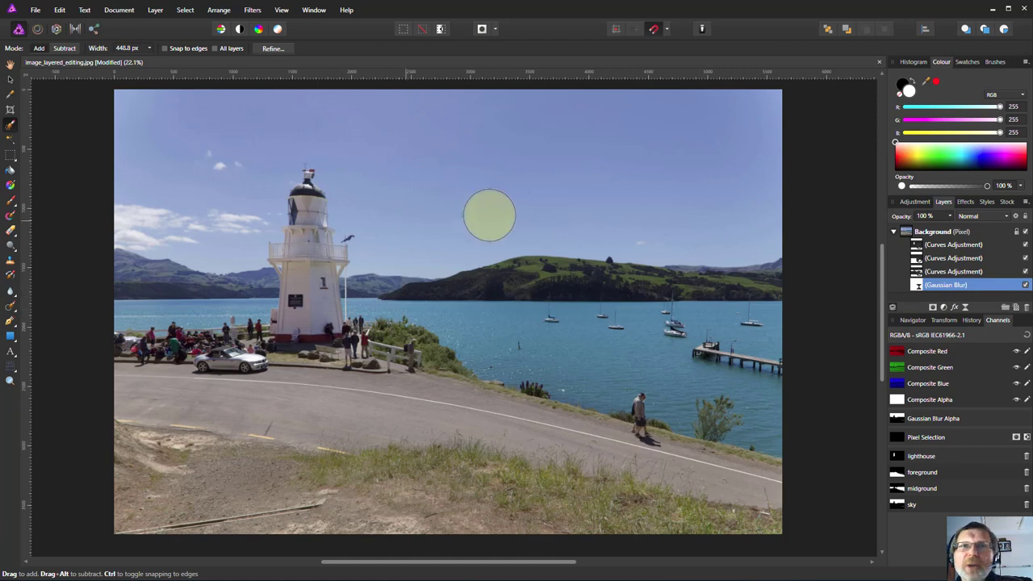
left_click(970, 320)
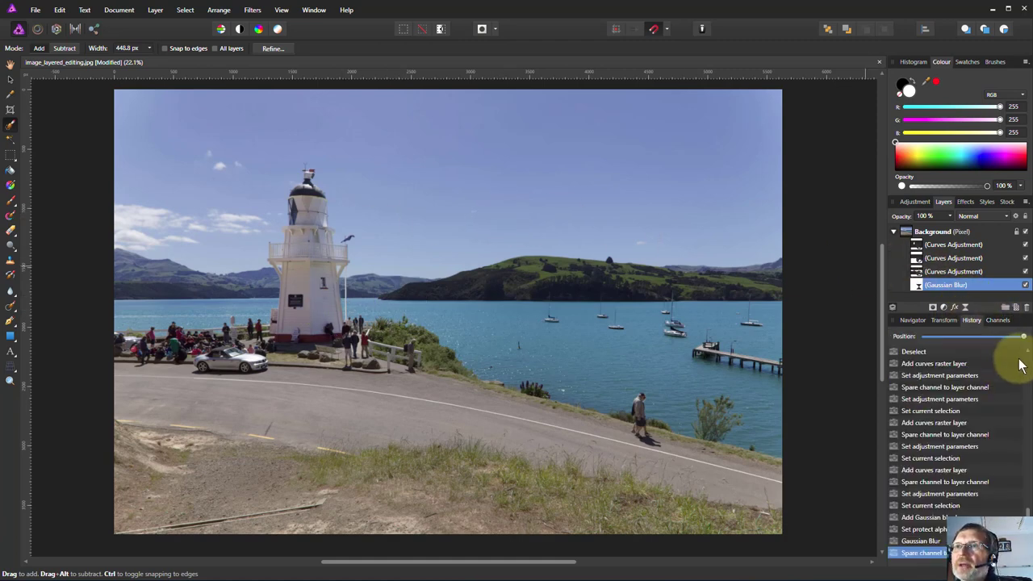
left_click_drag(959, 340, 844, 345)
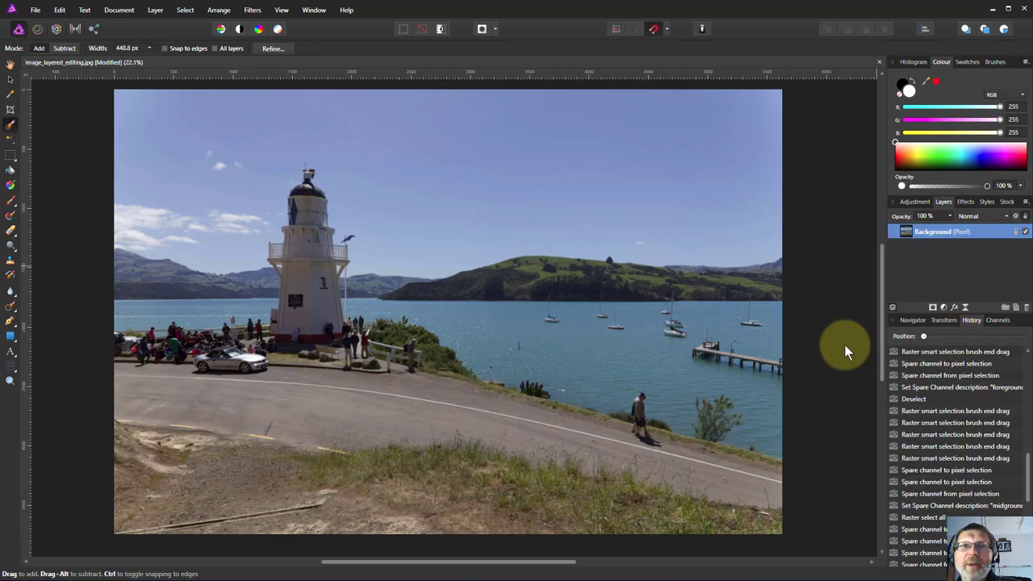
left_click_drag(923, 336, 1023, 337)
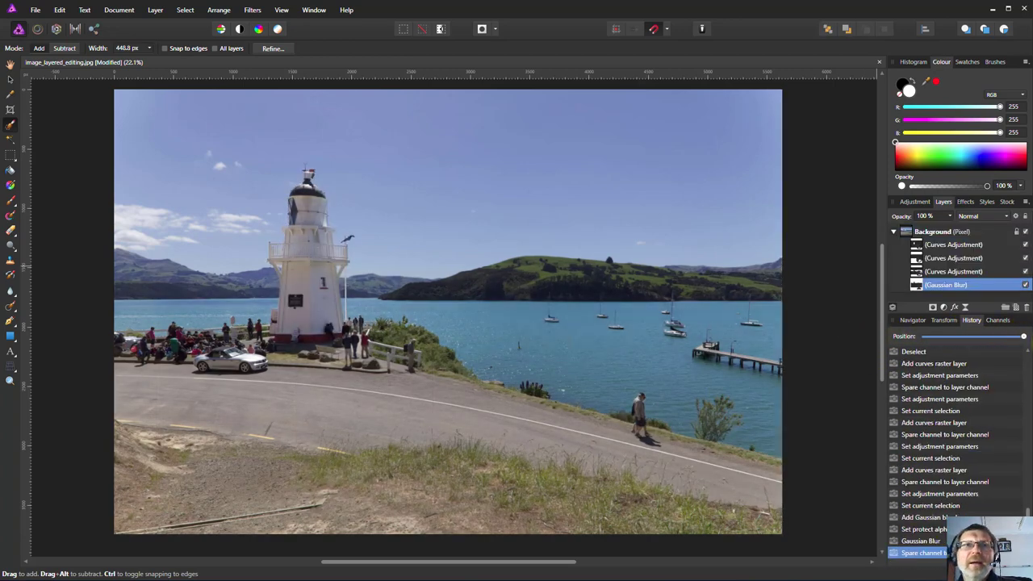